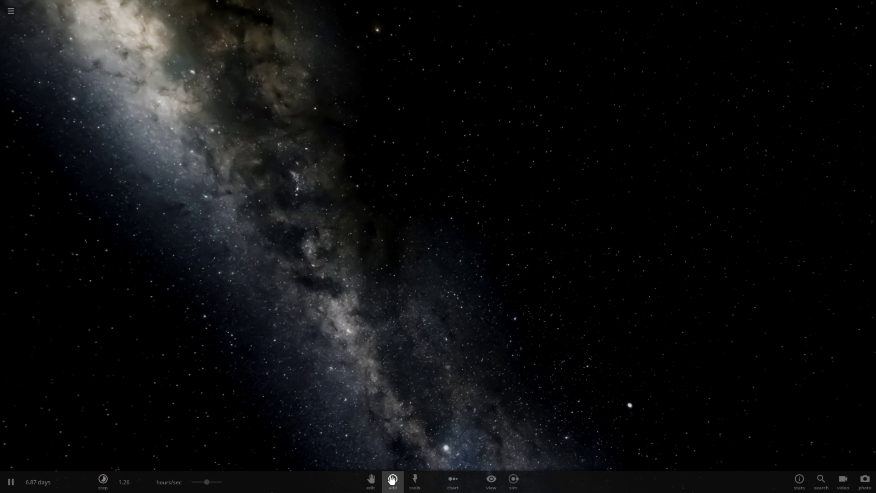
Step: Add the star R136a1 from the star collection to the empty simulation
click(392, 480)
scroll(395, 427, down, 2)
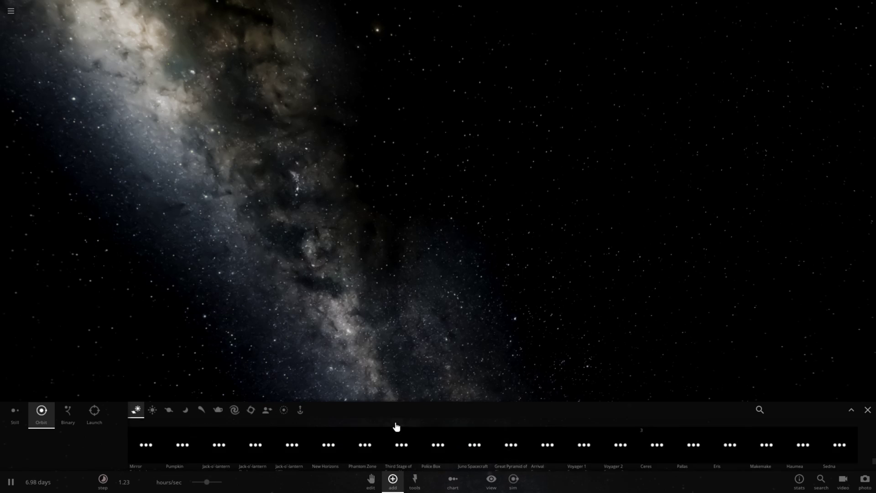
click(170, 409)
click(154, 409)
scroll(456, 438, down, 2)
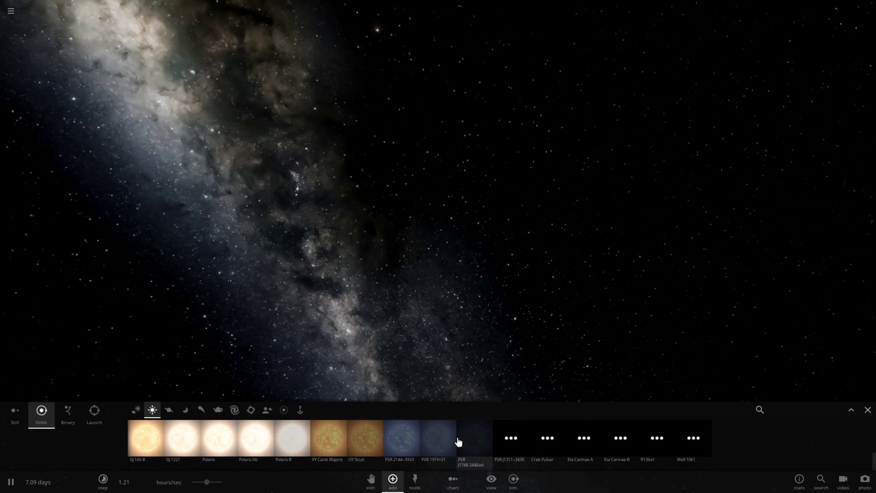
click(651, 446)
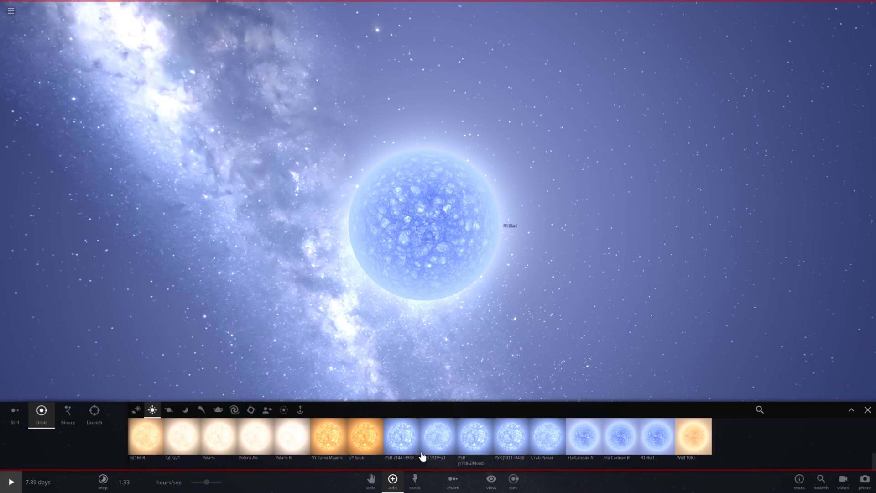
Step: Place the Crab Pulsar in orbit around R136a1
click(549, 438)
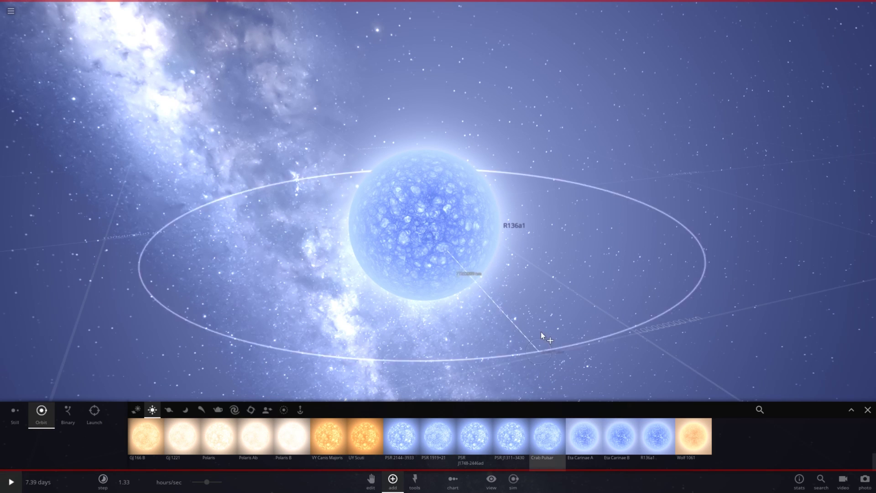
click(600, 250)
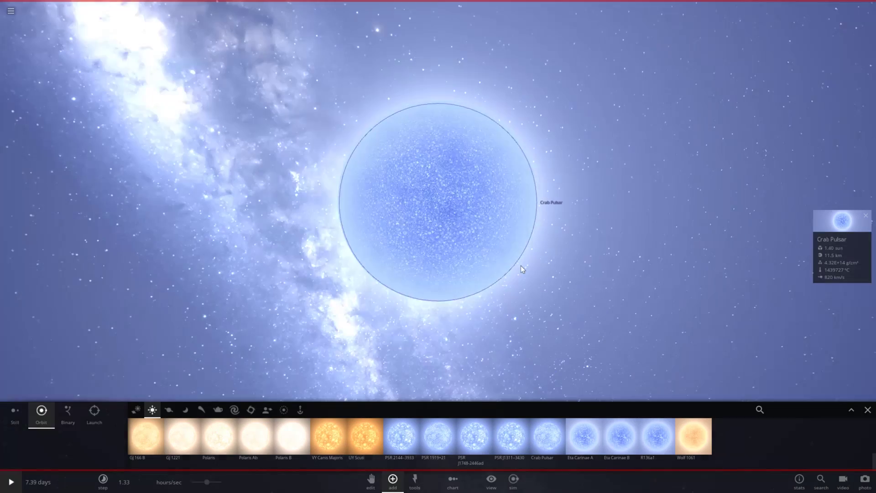
scroll(522, 266, down, 3)
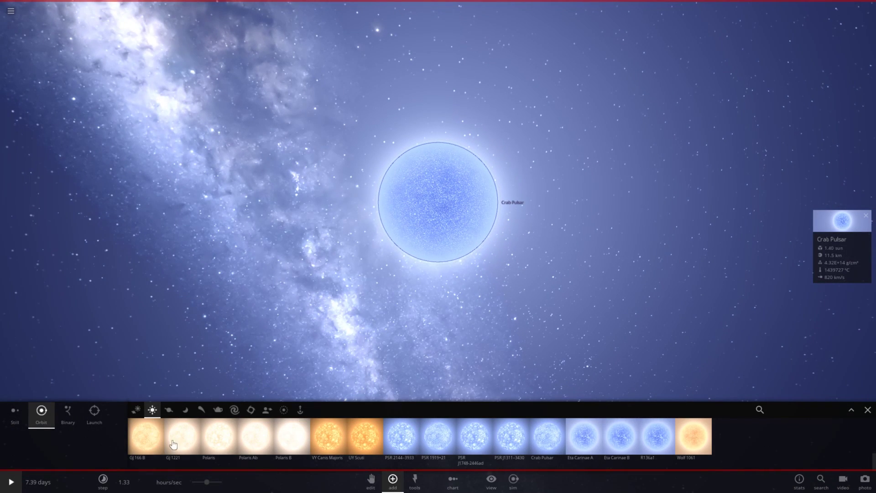
Step: Add Earth from the planet collection in orbit beside the Crab Pulsar
click(186, 410)
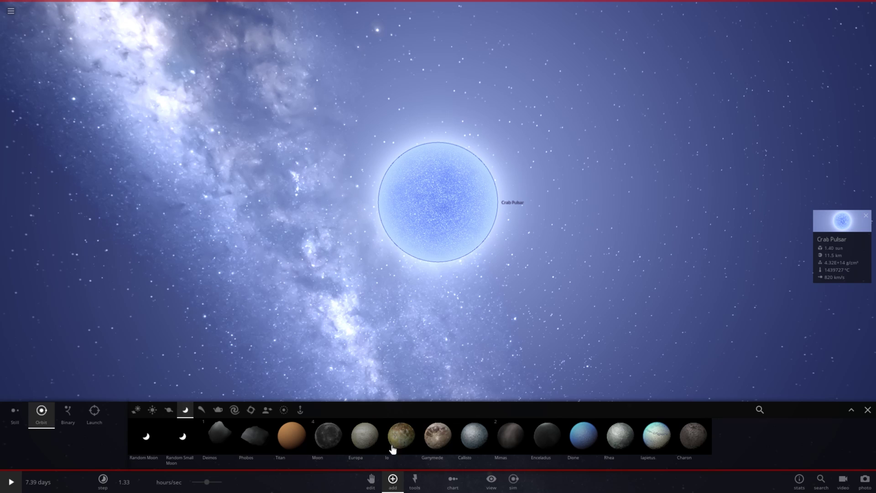
click(170, 411)
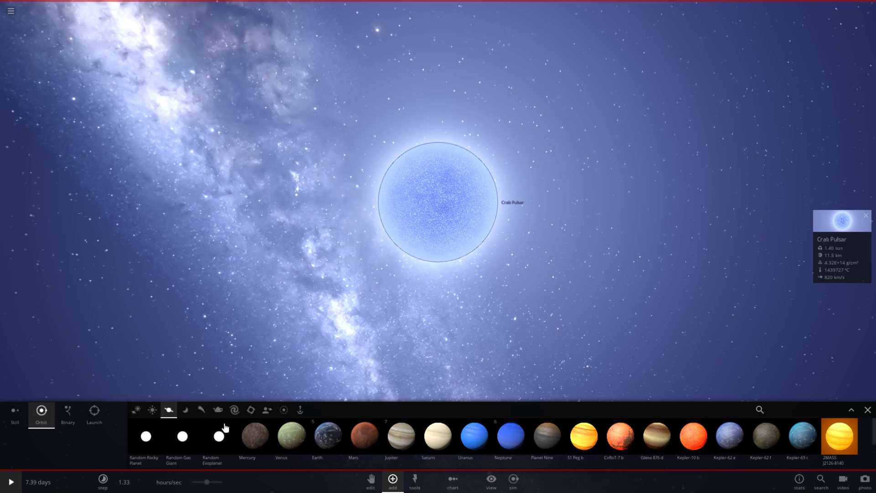
click(334, 438)
click(582, 232)
right_drag(438, 248, 673, 268)
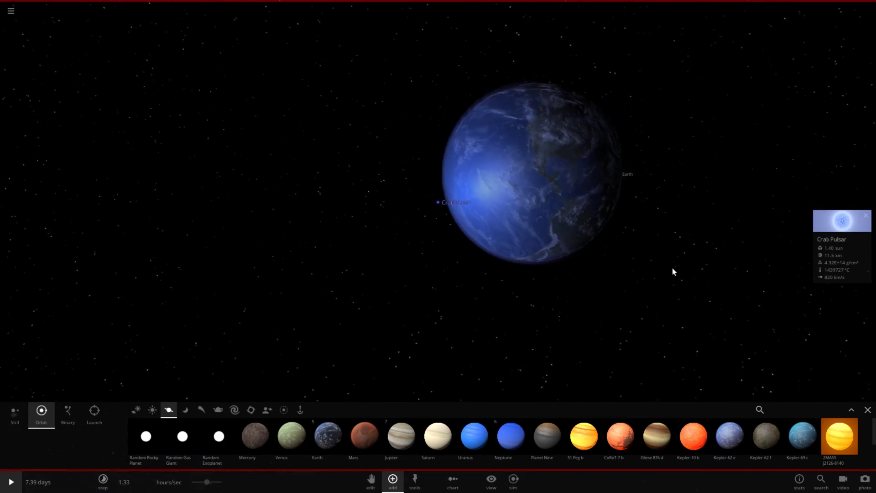
Step: Compare Earth's size with the Crab Pulsar, and delete Earth from the simulation
scroll(496, 255, up, 8)
drag(497, 255, 568, 291)
scroll(566, 289, down, 6)
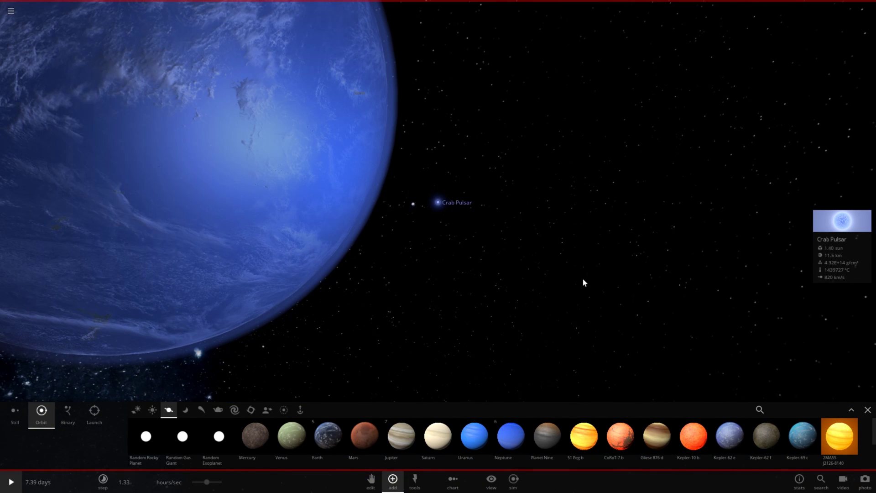
scroll(702, 307, down, 5)
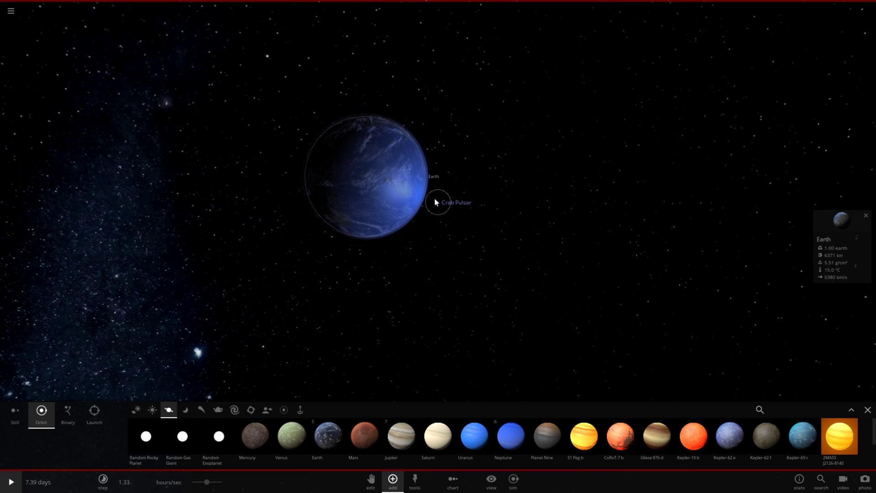
key(Delete)
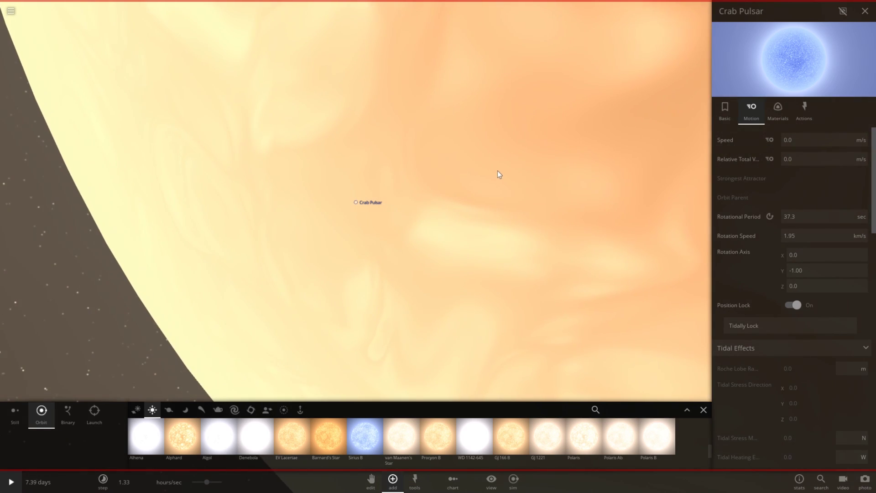
Step: Compare the Crab Pulsar with UY Scuti behind it, from close up to a view of the giant star's disc
scroll(497, 171, up, 15)
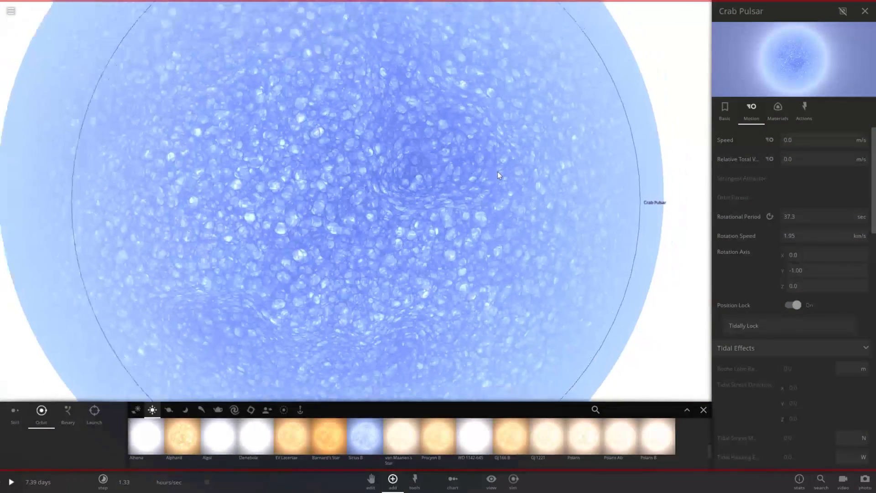
scroll(497, 171, down, 5)
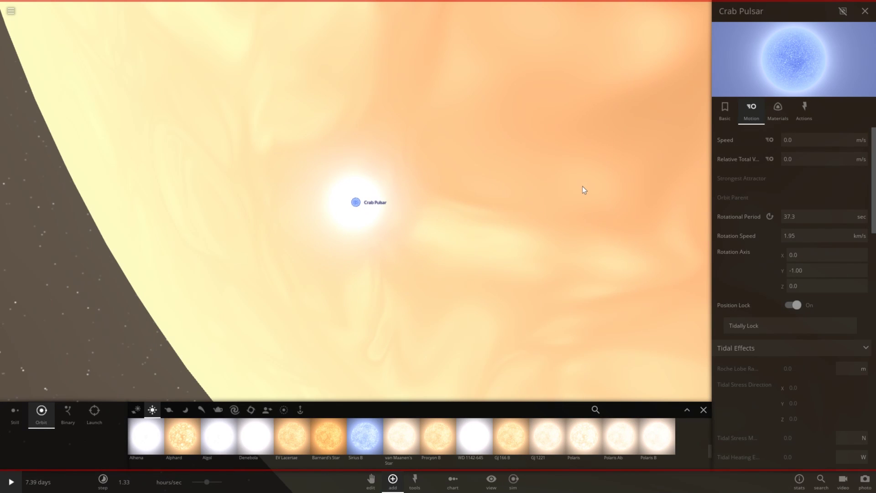
scroll(582, 186, down, 3)
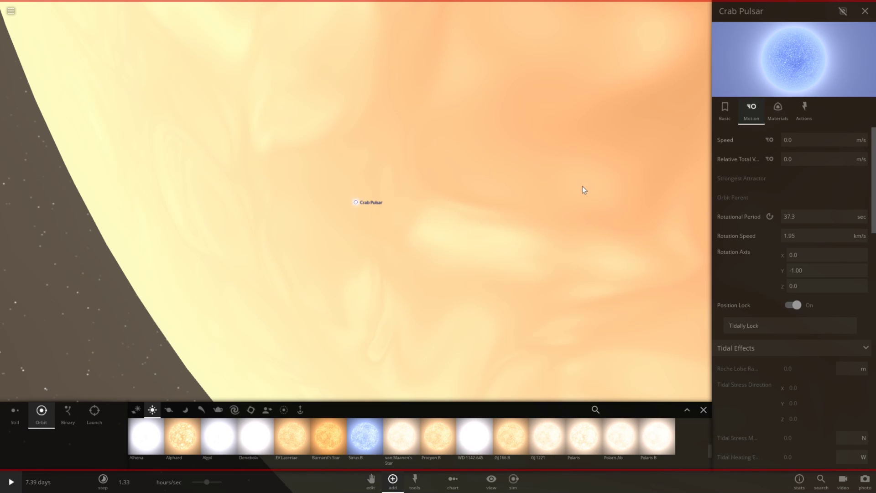
scroll(583, 186, down, 5)
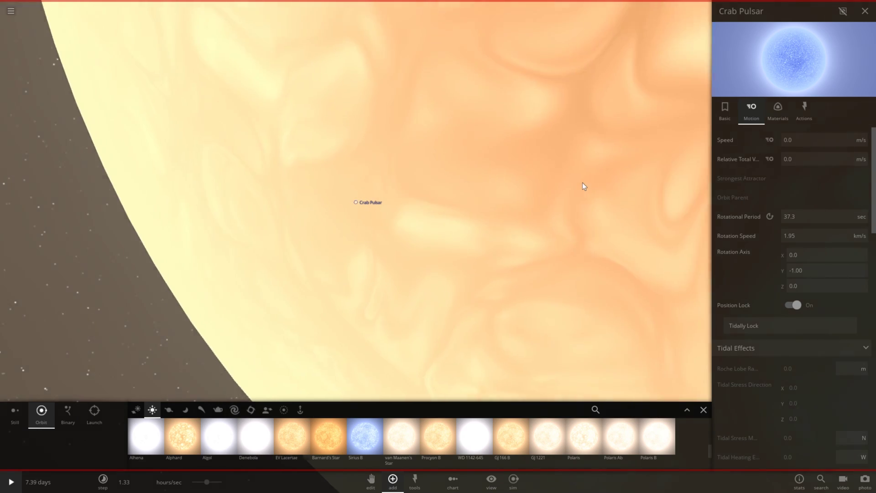
scroll(552, 185, up, 3)
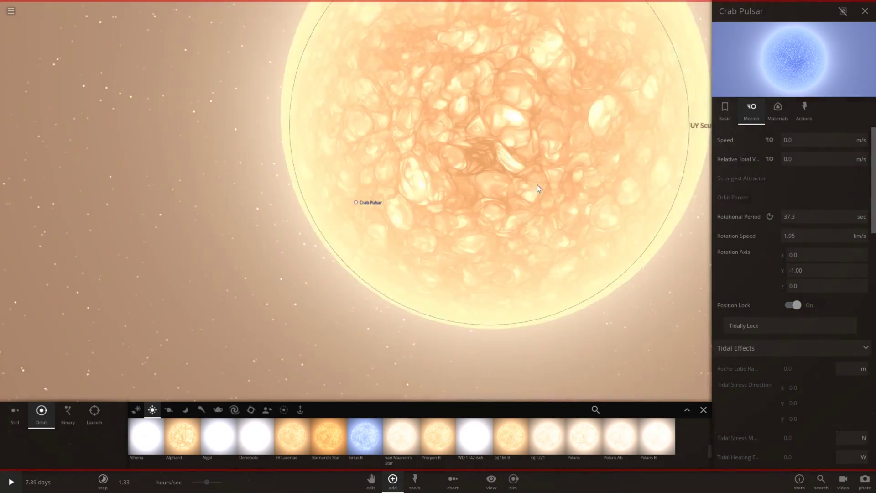
scroll(483, 184, down, 1)
Step: Select UY Scuti and the Crab Pulsar in turn, and show UY Scuti's basic properties such as mass and radius
click(433, 184)
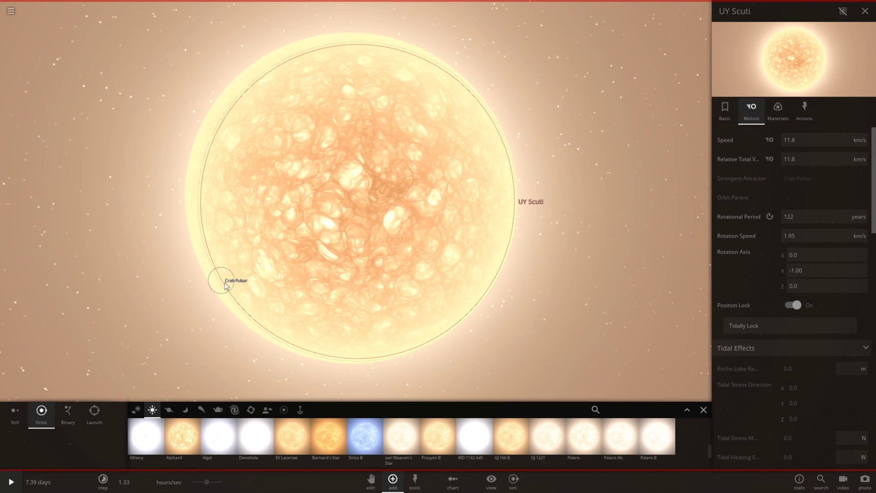
click(224, 282)
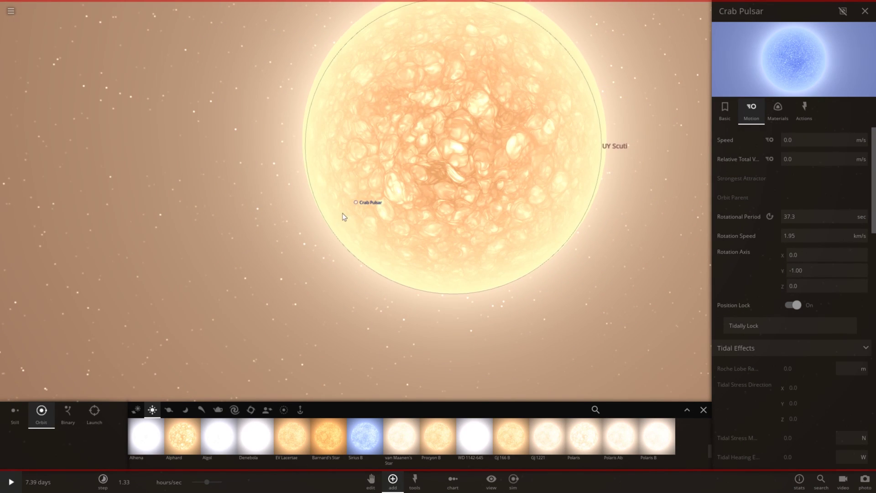
scroll(374, 221, up, 5)
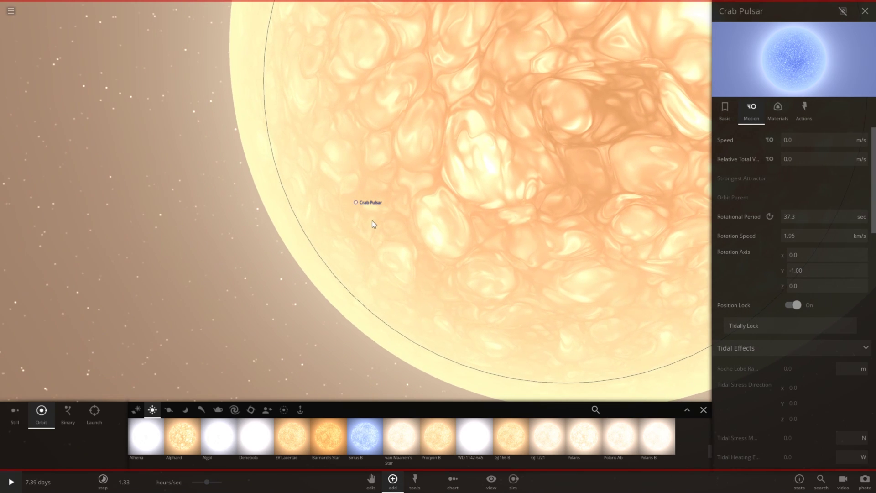
click(409, 209)
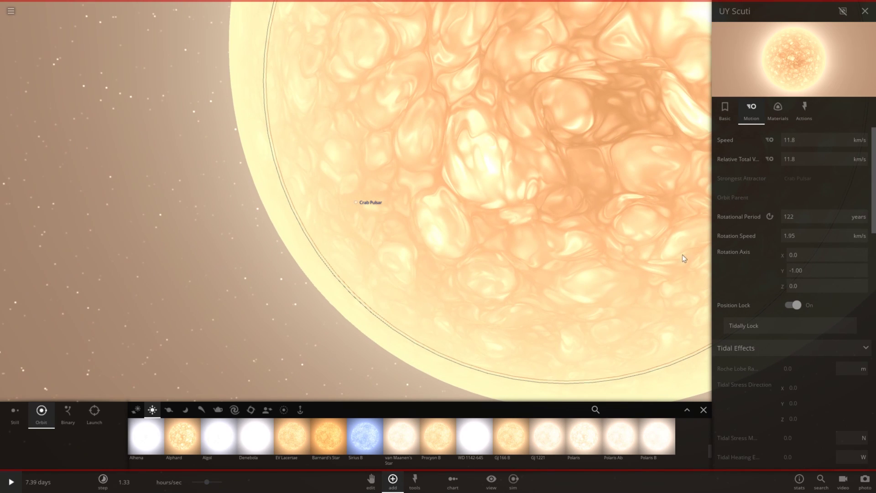
scroll(624, 265, down, 3)
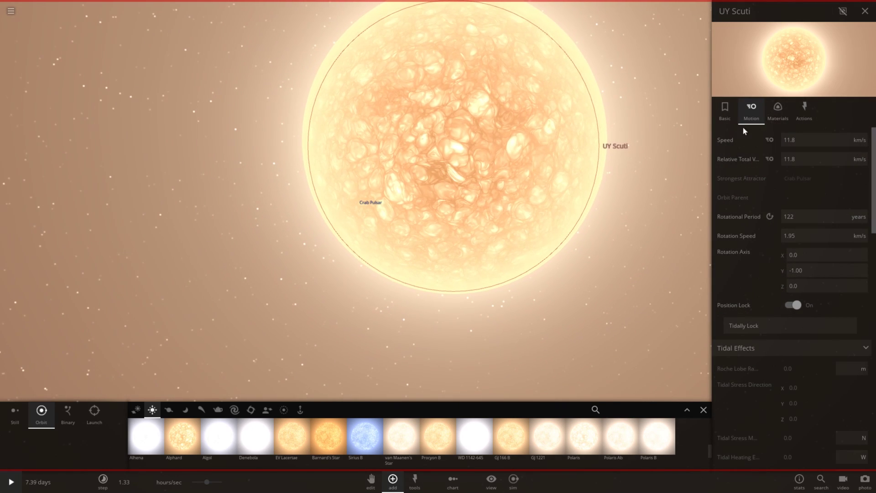
click(726, 112)
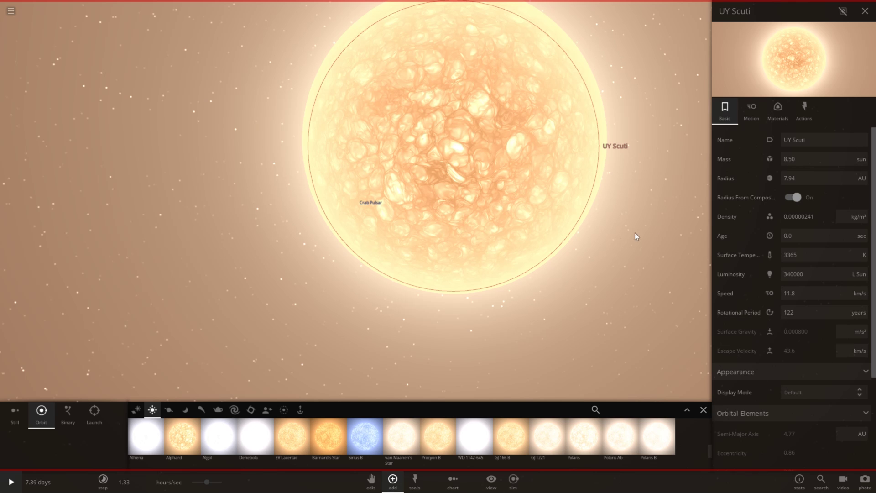
Step: Show the Crab Pulsar's basic properties and examine it up close and against UY Scuti's edge
click(359, 203)
scroll(388, 212, up, 5)
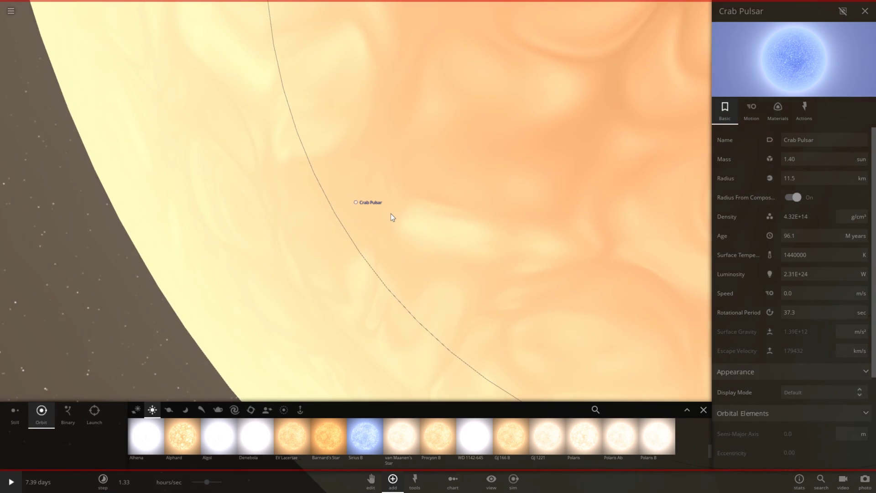
scroll(390, 214, up, 10)
scroll(390, 219, down, 2)
scroll(410, 235, down, 5)
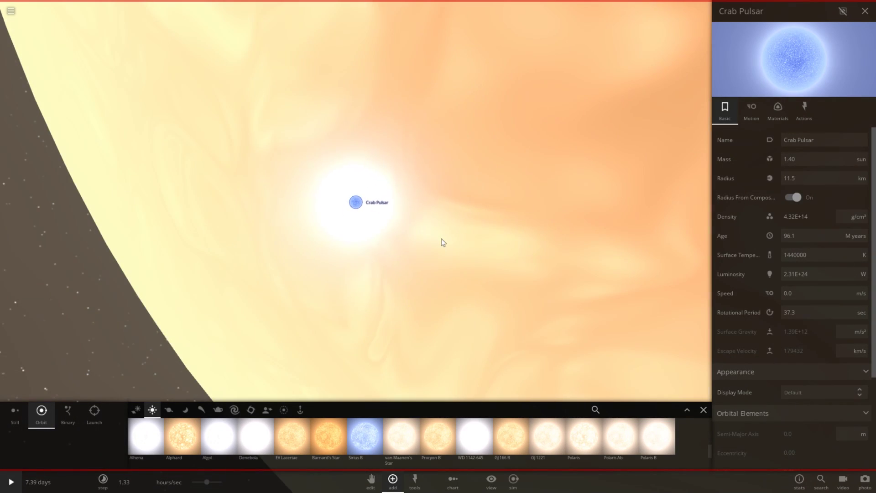
scroll(442, 238, down, 5)
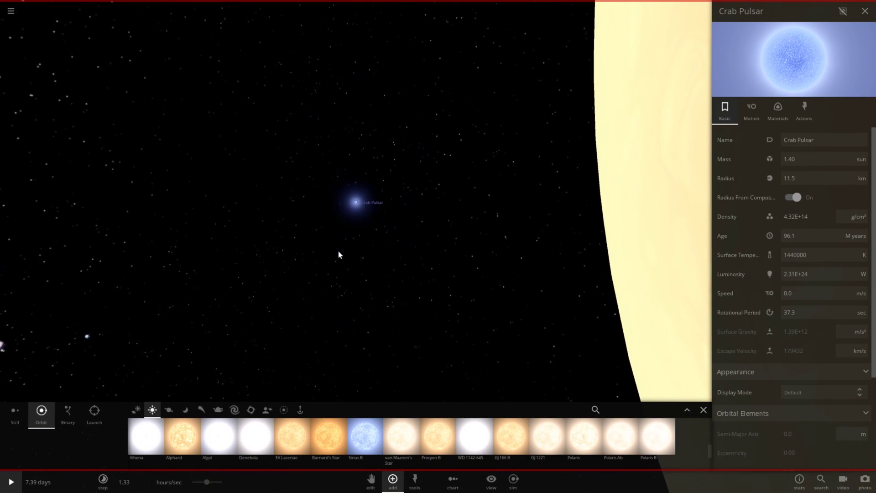
Step: Run the simulation slowed to about 4 sec/sec, with the Crab Pulsar focused in edit mode for moving
click(13, 483)
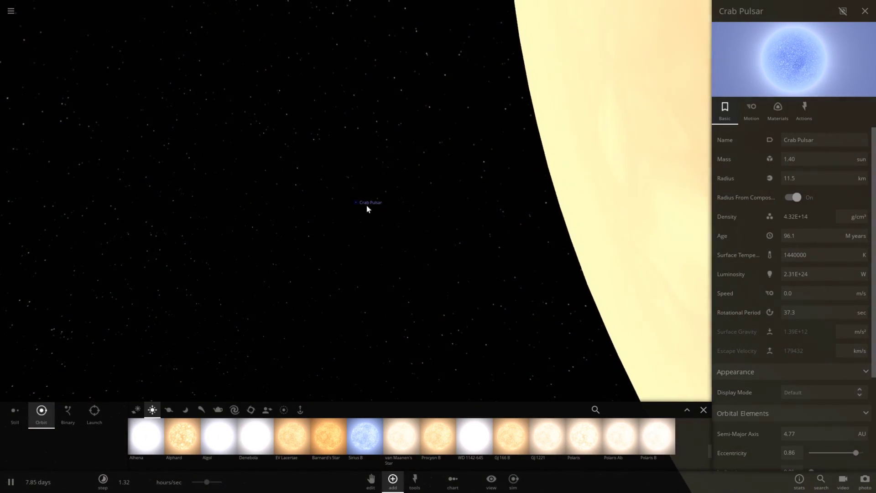
double_click(357, 203)
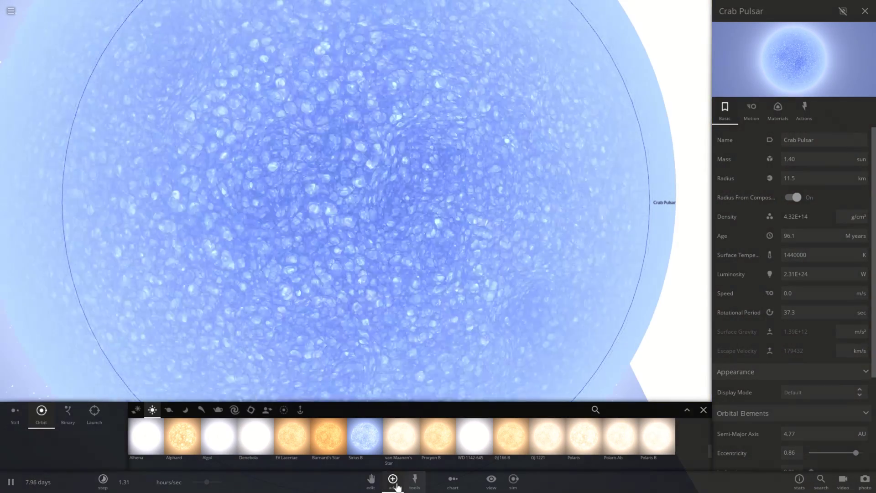
click(371, 480)
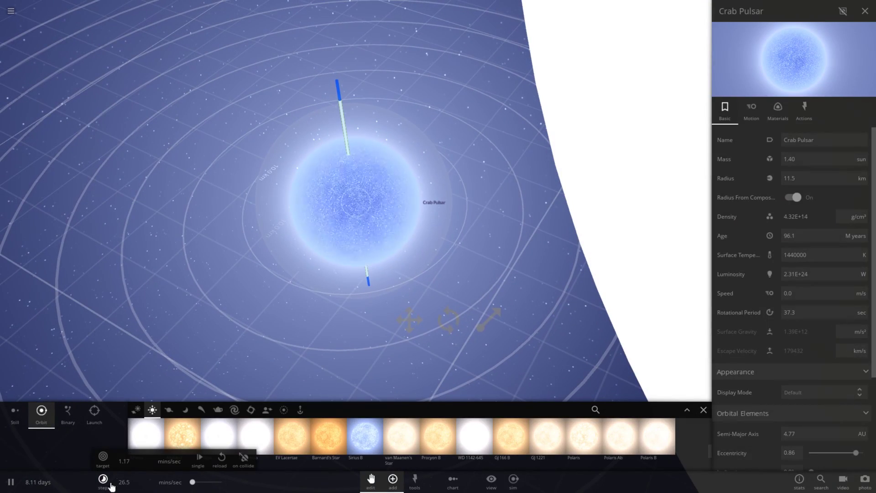
scroll(255, 252, down, 15)
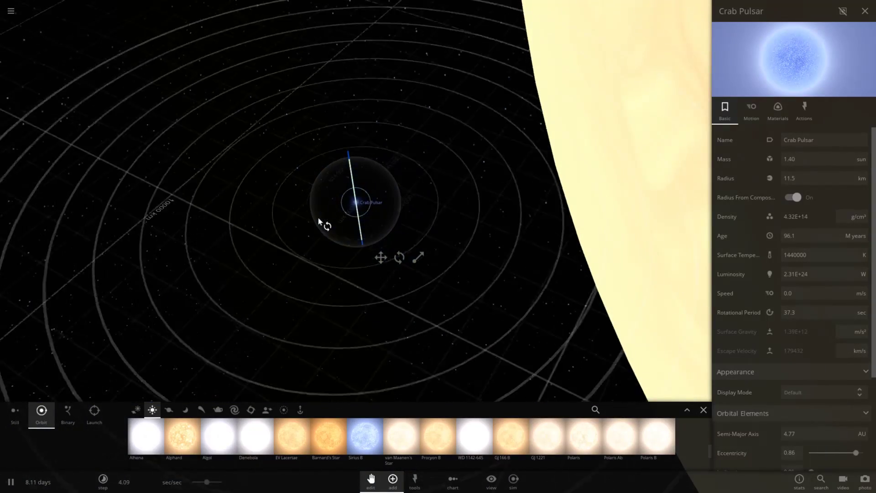
scroll(343, 208, down, 10)
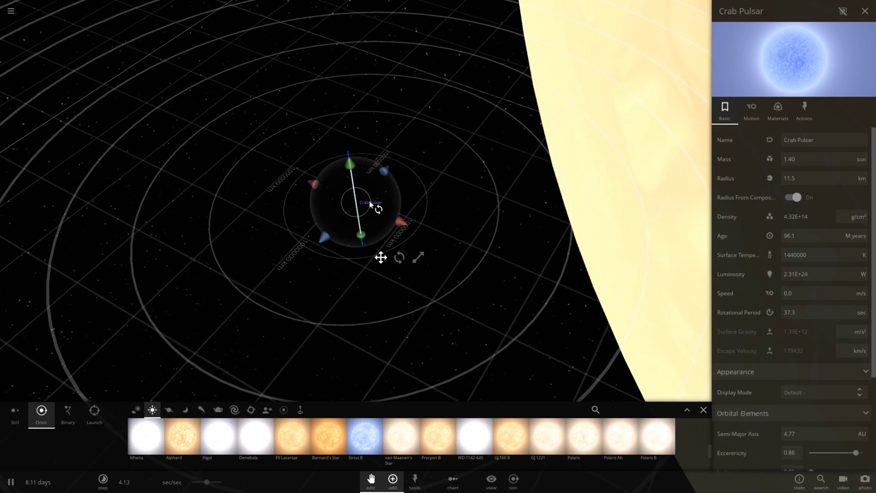
Step: Move the Crab Pulsar in stages toward UY Scuti until it sits close to the giant star's edge
drag(353, 204, 588, 161)
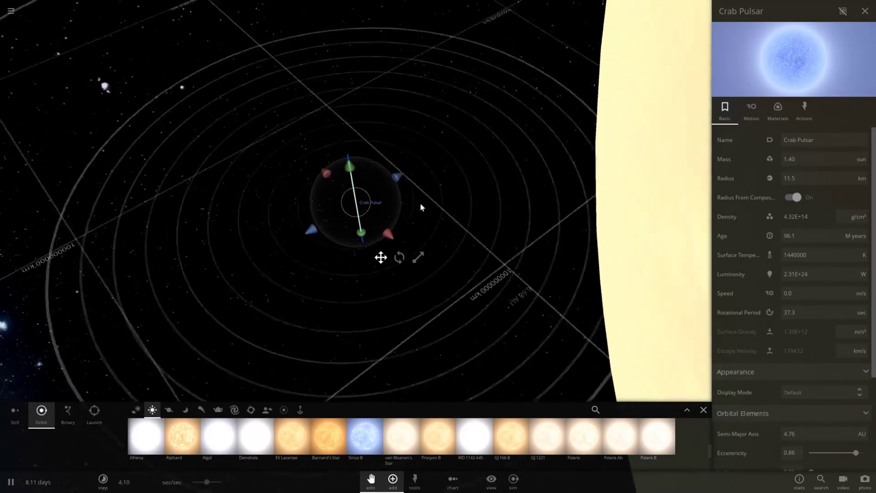
drag(355, 206, 475, 206)
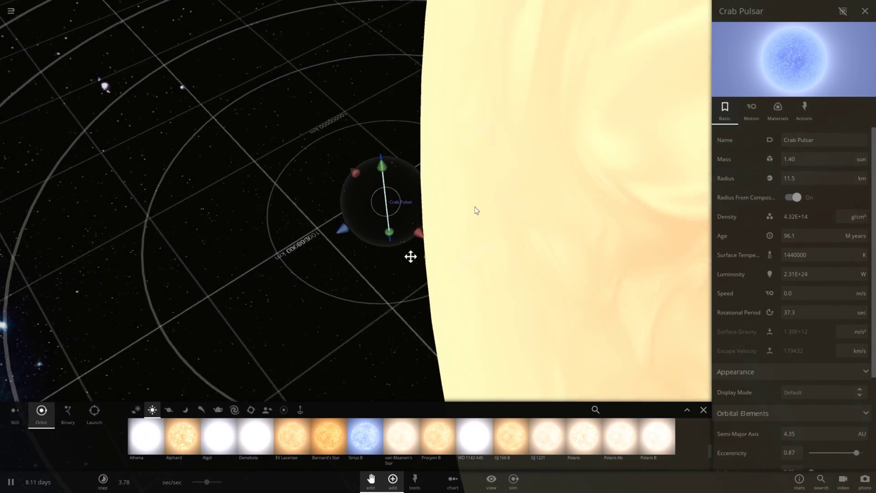
scroll(402, 216, up, 5)
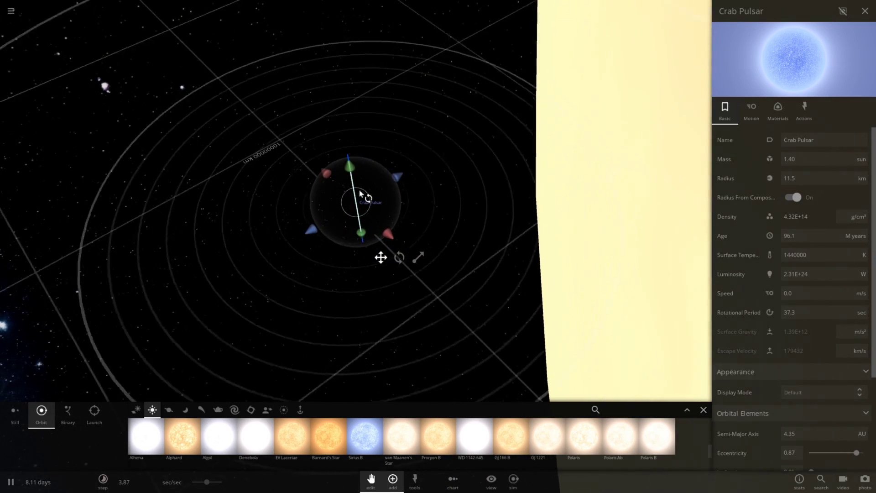
drag(360, 198, 524, 194)
scroll(521, 195, up, 5)
right_drag(520, 195, 423, 201)
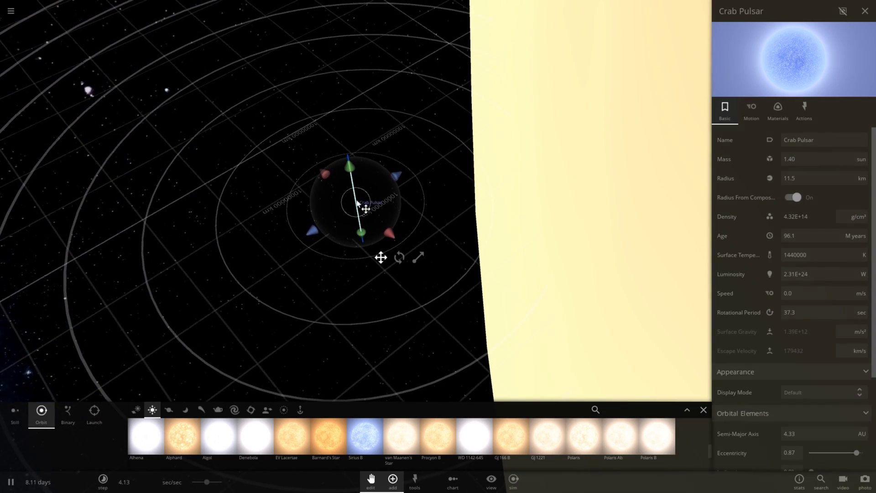
mouse_move(357, 203)
mouse_down()
mouse_move(405, 206)
mouse_move(348, 198)
mouse_up()
scroll(282, 218, up, 5)
click(281, 219)
drag(301, 255, 294, 134)
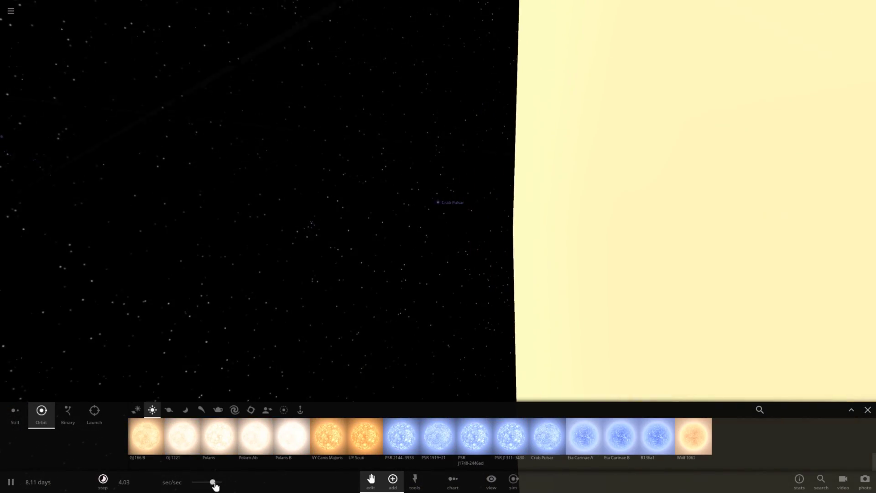
Step: Speed up the simulation to about 9 mins/sec with the Crab Pulsar beside UY Scuti in view
drag(216, 483, 234, 482)
scroll(354, 236, down, 8)
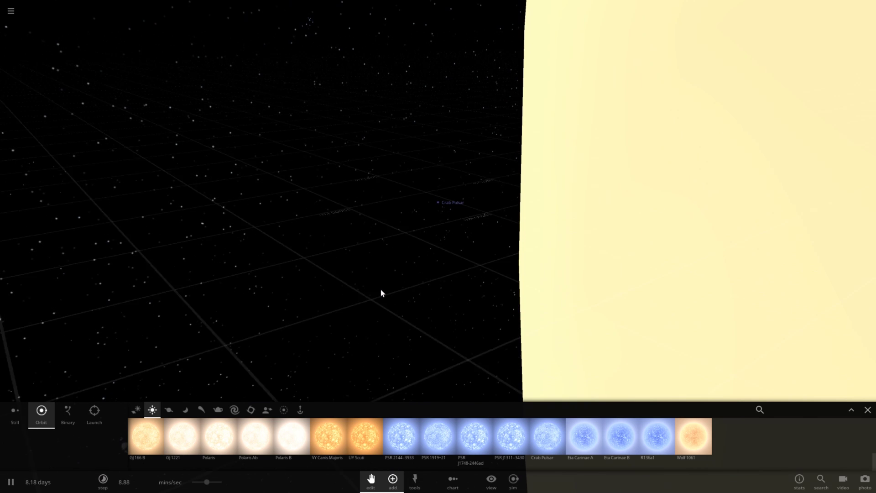
Step: Place the star R136a1 at UY Scuti's edge and compare the two stars' sizes, from close up to the giant's full disc
click(438, 202)
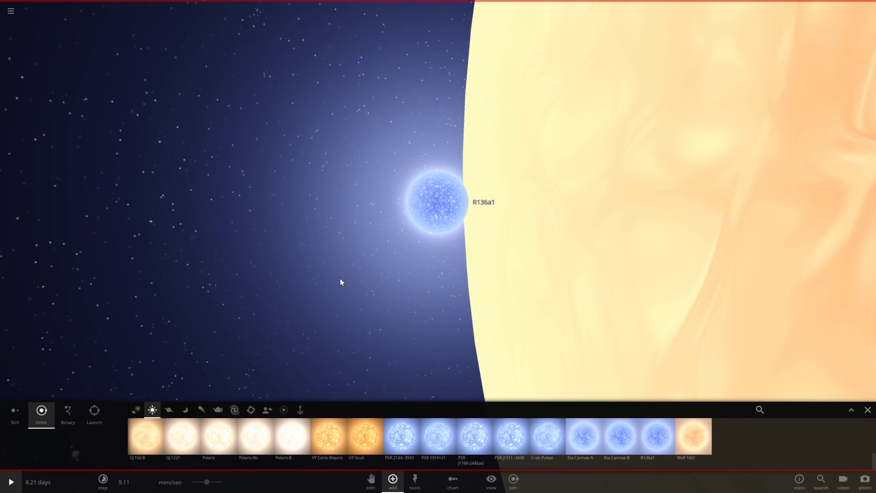
click(444, 208)
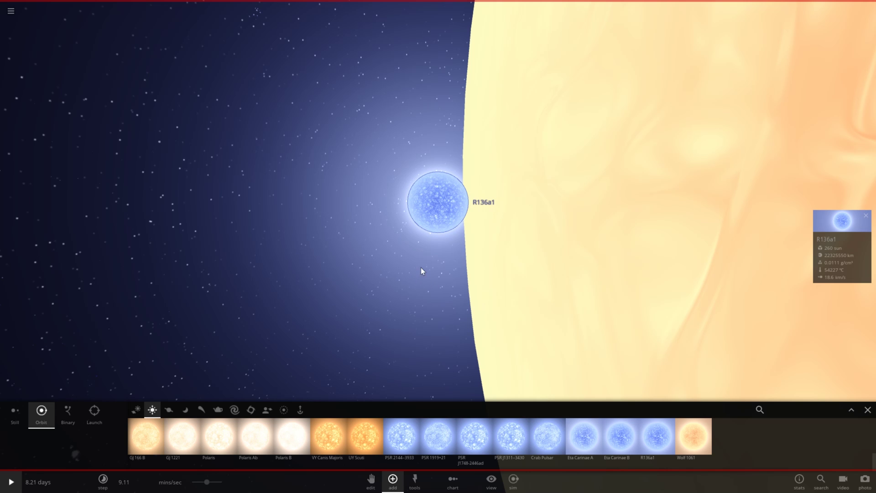
scroll(425, 267, down, 5)
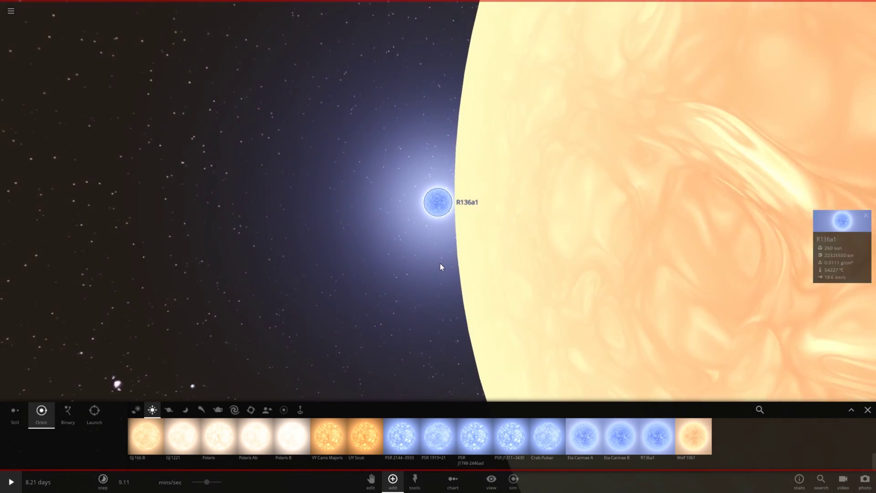
scroll(441, 267, down, 3)
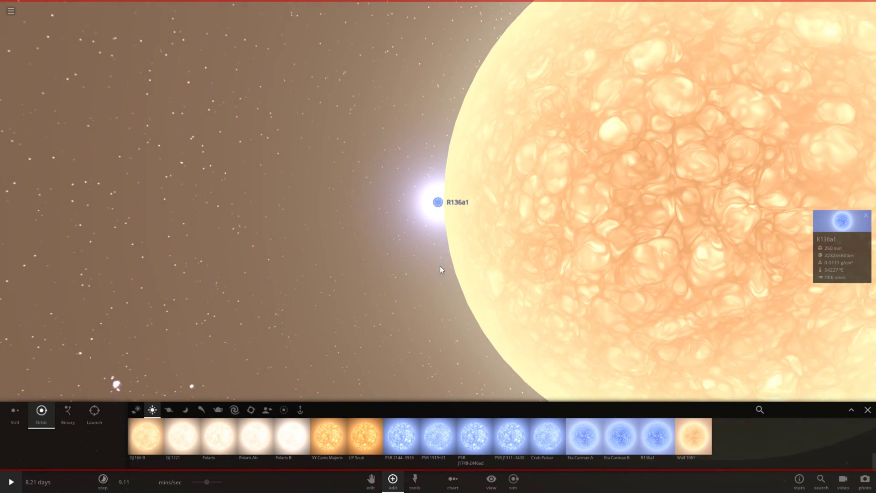
scroll(445, 269, down, 5)
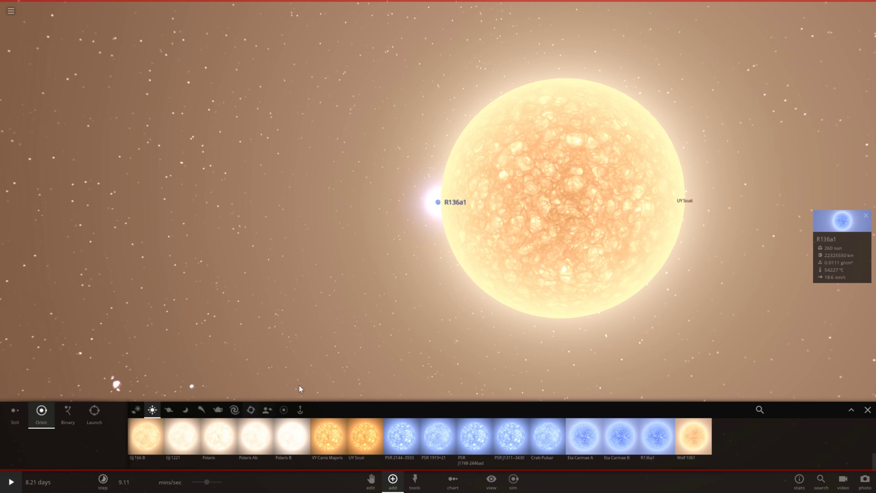
scroll(366, 288, up, 2)
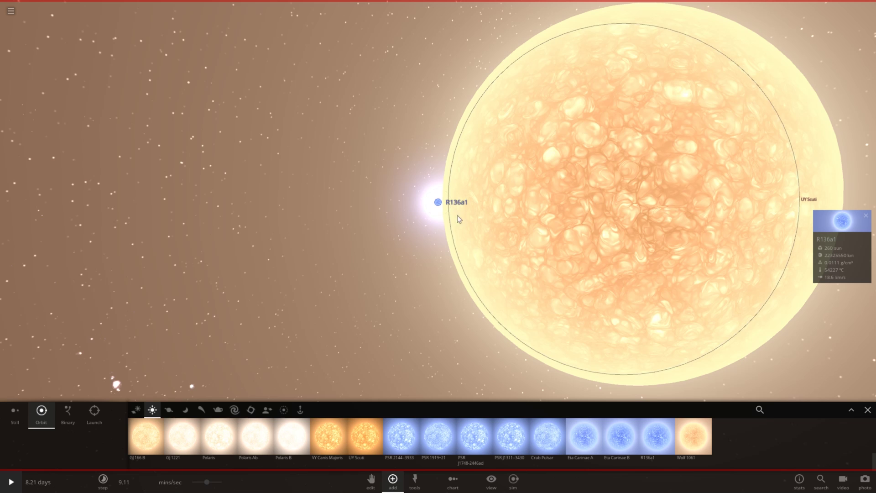
scroll(412, 284, up, 5)
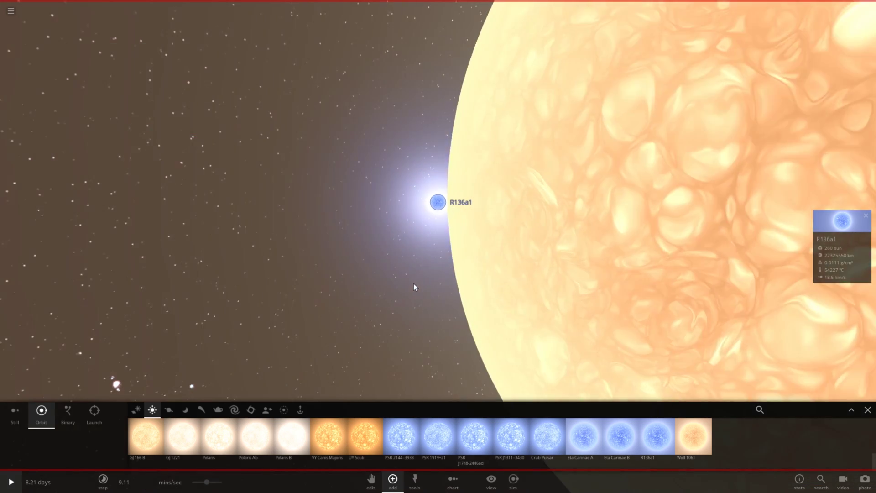
scroll(415, 283, up, 3)
right_drag(440, 284, 562, 327)
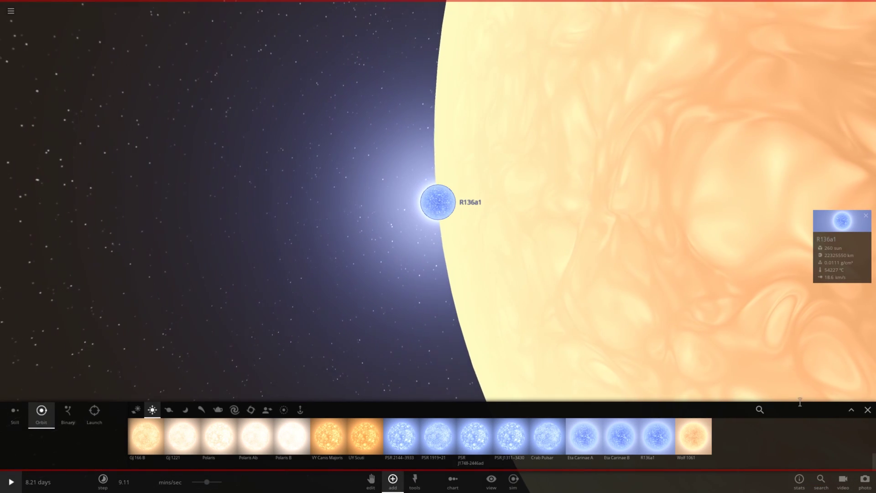
Step: Close the object library and run the simulation slowed to about 5 sec/sec
click(867, 410)
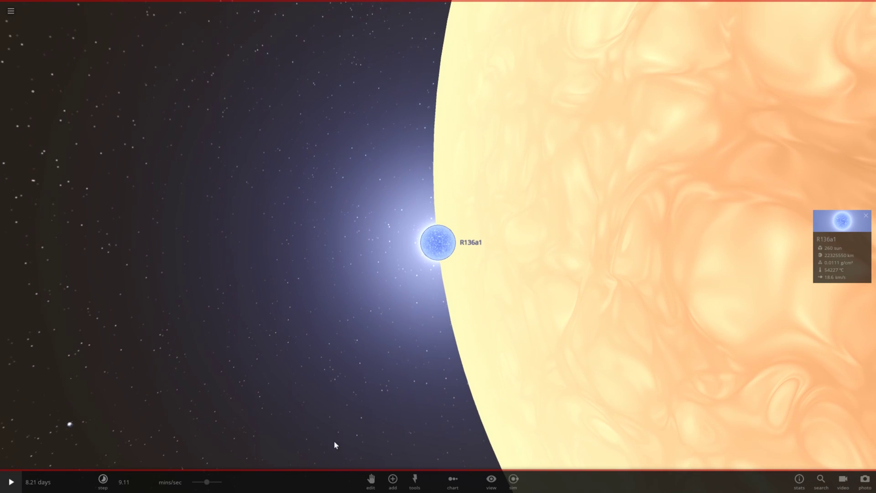
drag(196, 486, 173, 487)
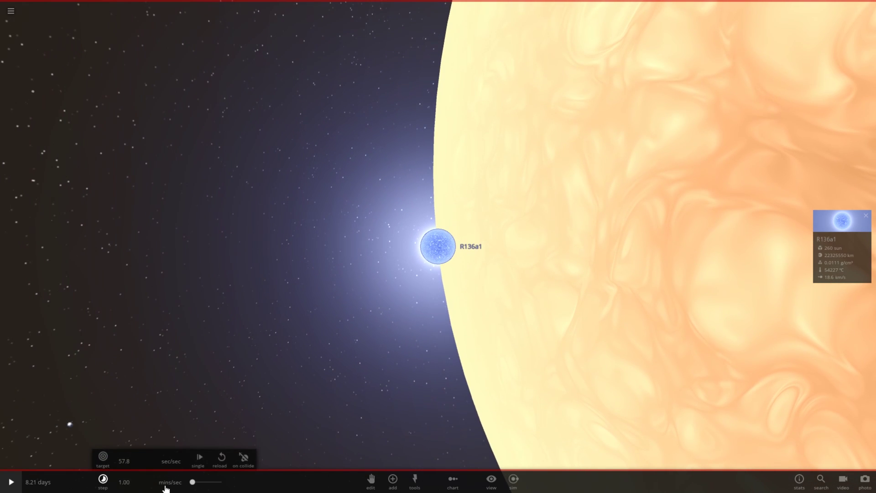
click(10, 482)
right_drag(370, 349, 360, 344)
scroll(354, 351, down, 5)
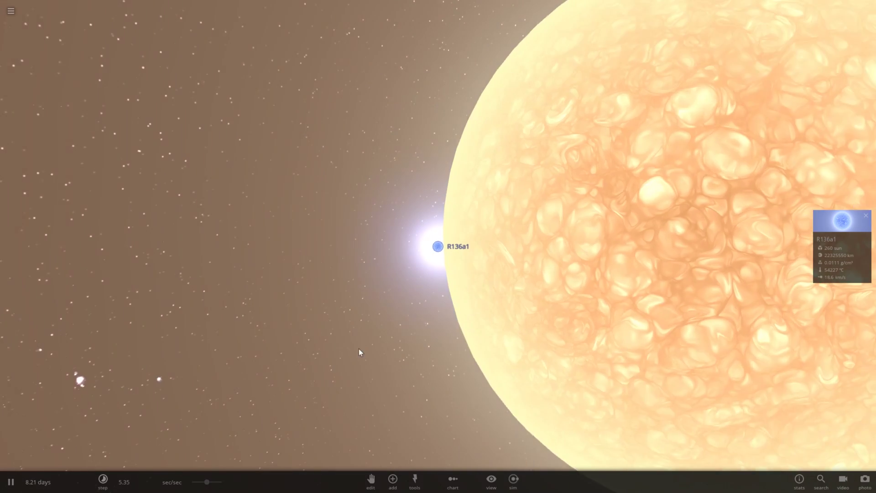
Step: Speed up the simulation to about 1.8 hours/sec and observe R136a1 against UY Scuti
drag(207, 483, 221, 483)
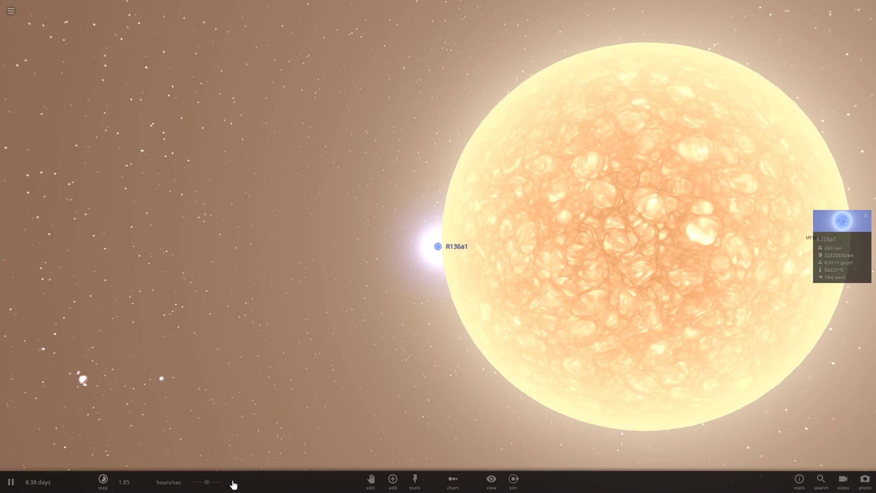
right_drag(287, 428, 355, 423)
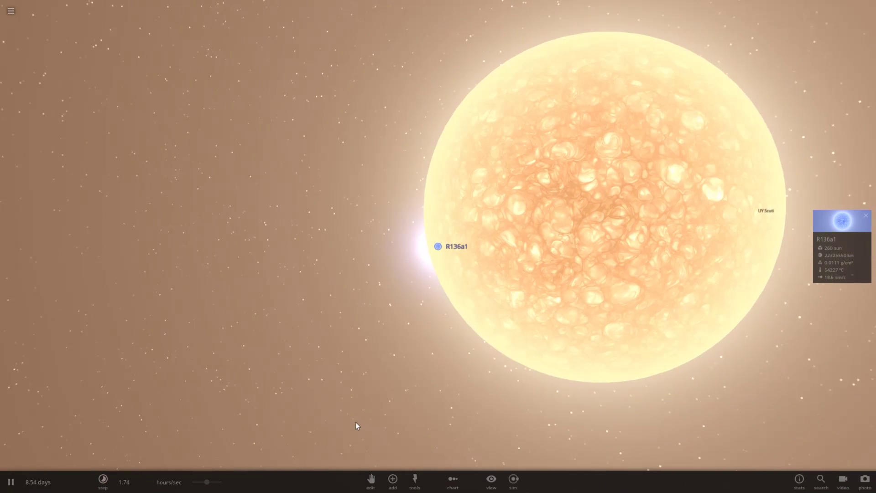
scroll(355, 423, up, 3)
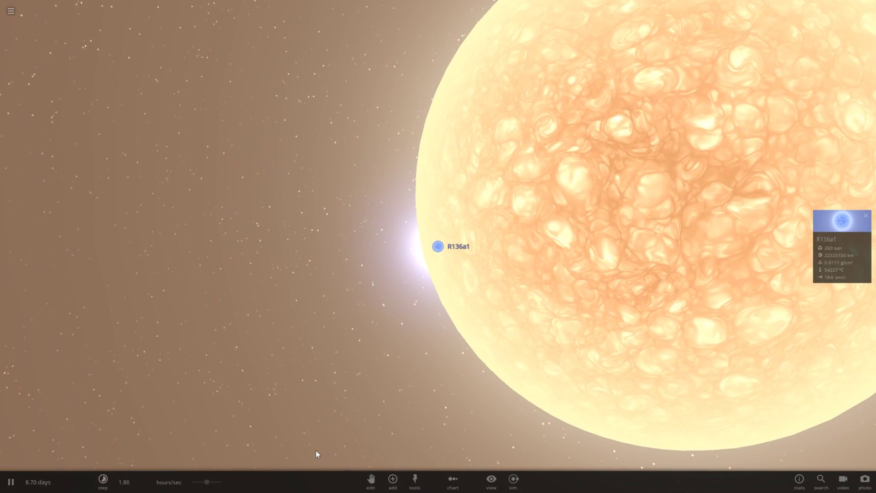
Step: Speed up the simulation to about 1.6 months/sec and observe R136a1 and UY Scuti interacting from farther out
drag(207, 482, 282, 484)
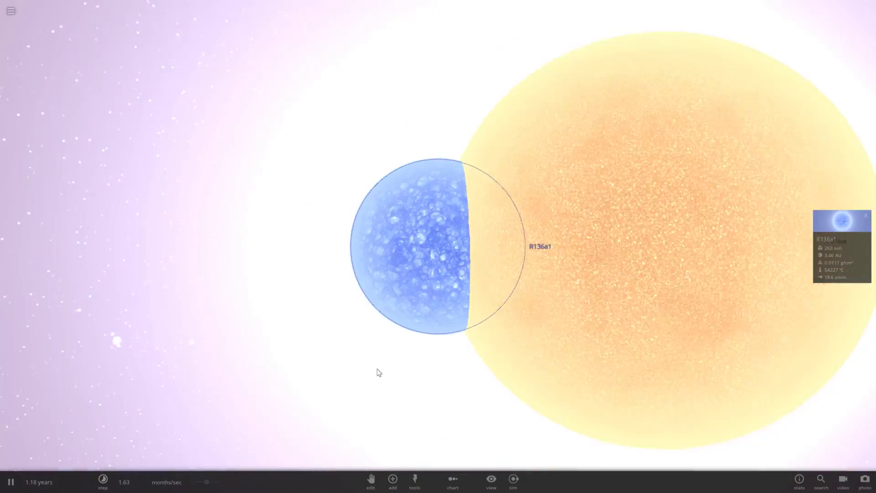
scroll(377, 369, down, 3)
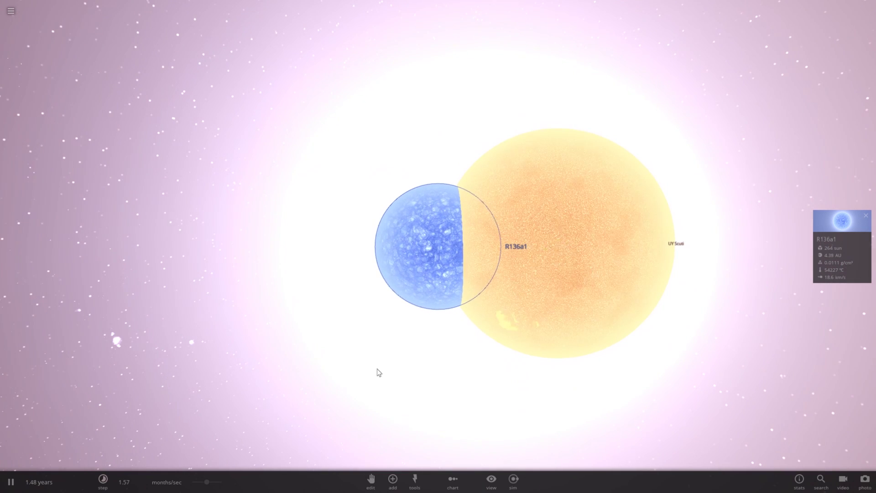
scroll(378, 373, down, 2)
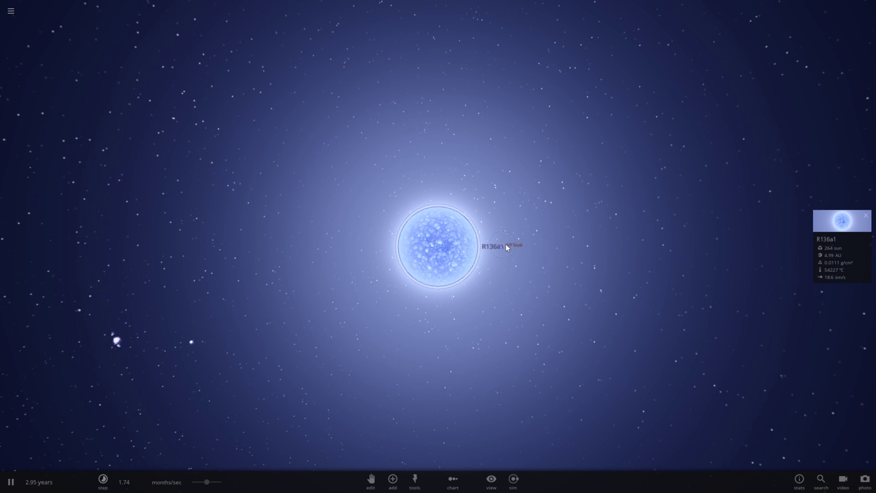
Step: Focus on UY Scuti and compare its size with R136a1, from close up to a view of both bodies
double_click(507, 245)
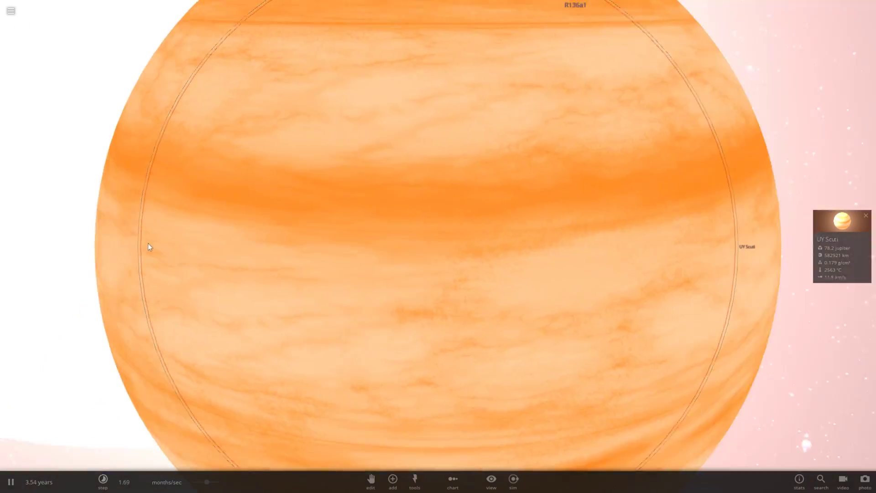
right_drag(148, 242, 439, 283)
scroll(253, 253, down, 5)
scroll(439, 283, down, 10)
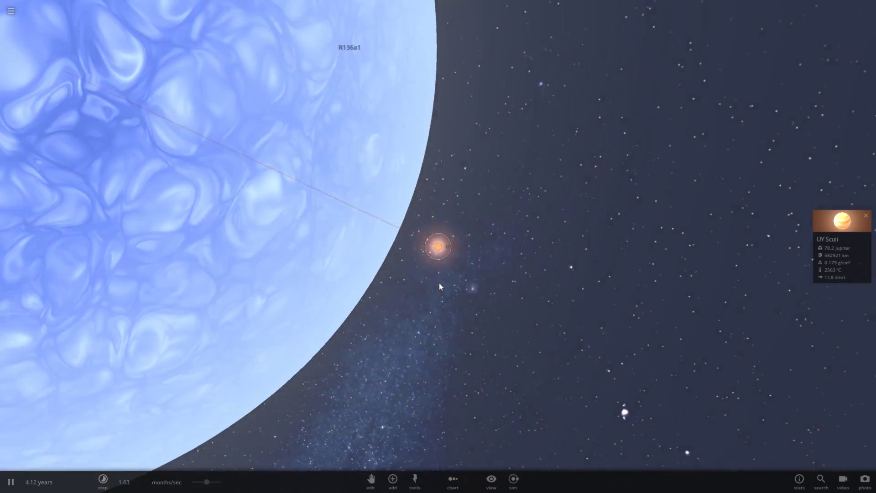
scroll(436, 287, down, 5)
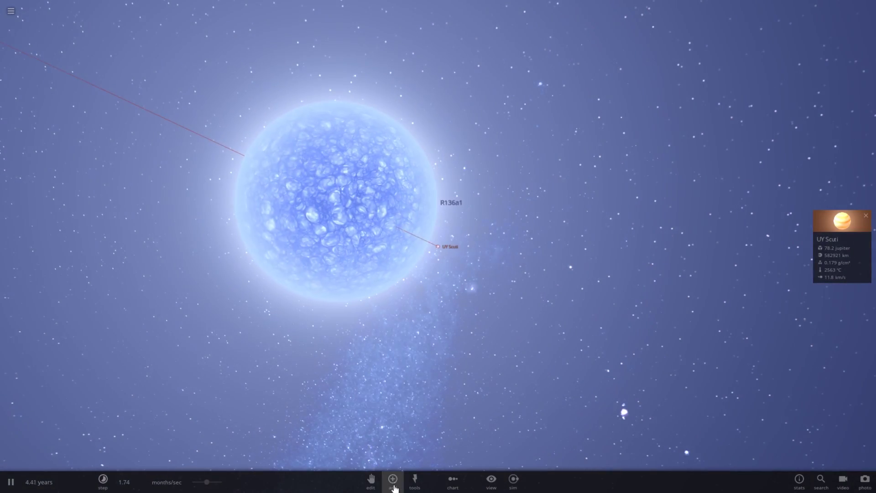
Step: Add another UY Scuti from the star library on top of R136a1 and observe the collision
click(394, 482)
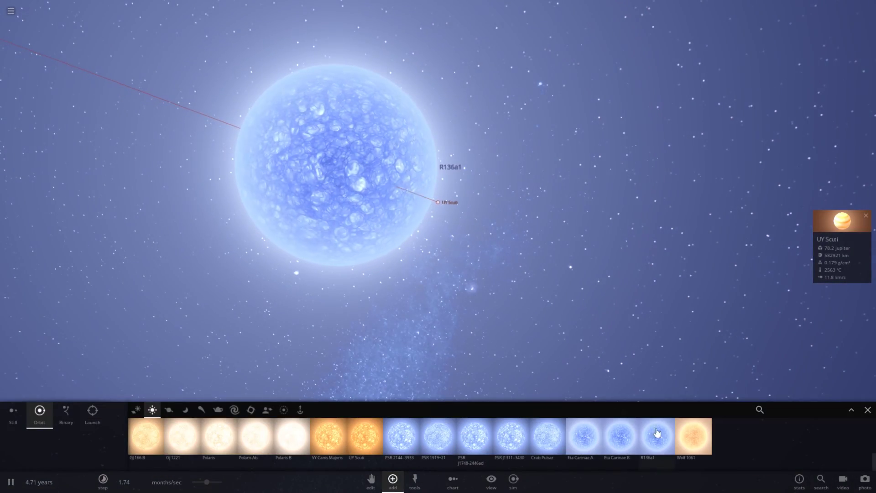
scroll(397, 437, up, 1)
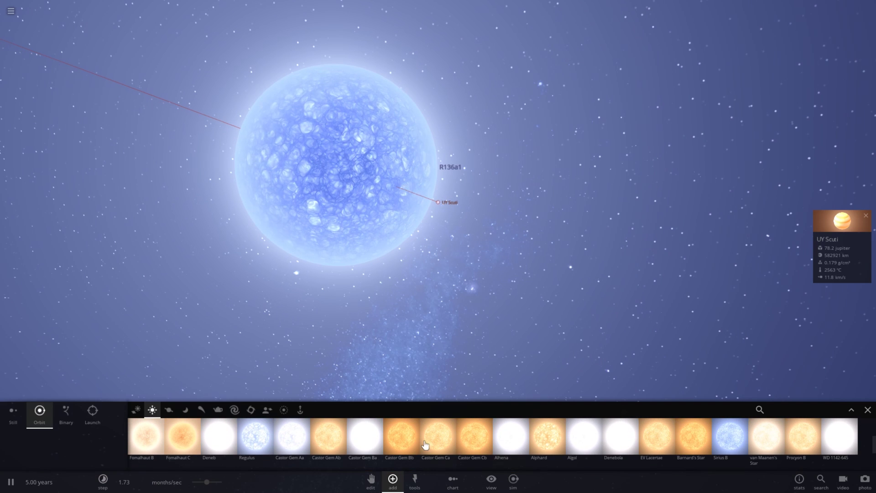
scroll(263, 445, up, 5)
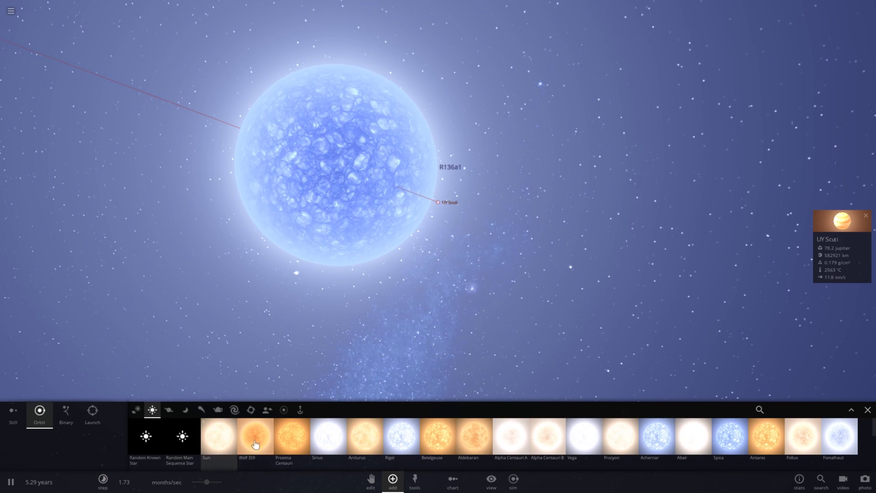
scroll(393, 447, down, 5)
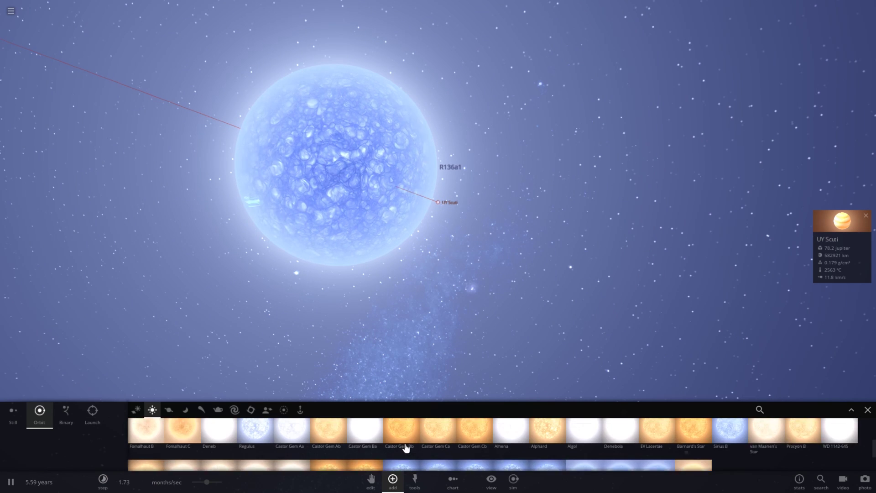
mouse_move(358, 469)
scroll(359, 470, down, 1)
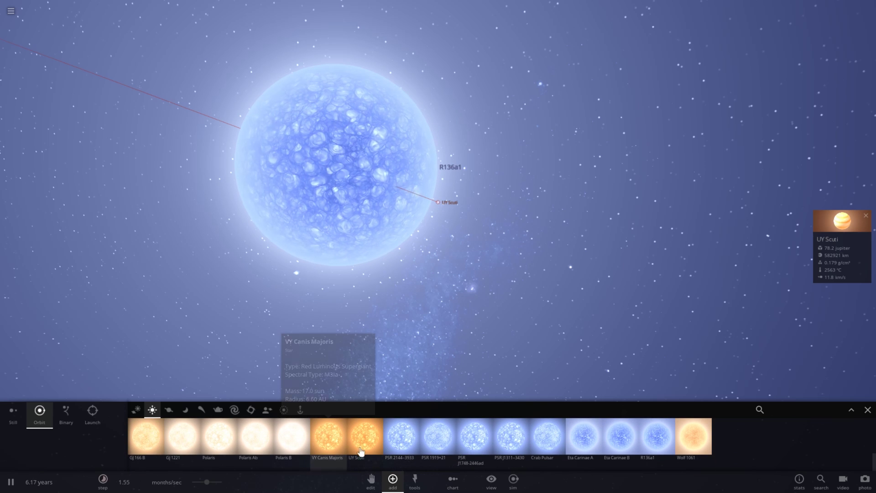
click(364, 438)
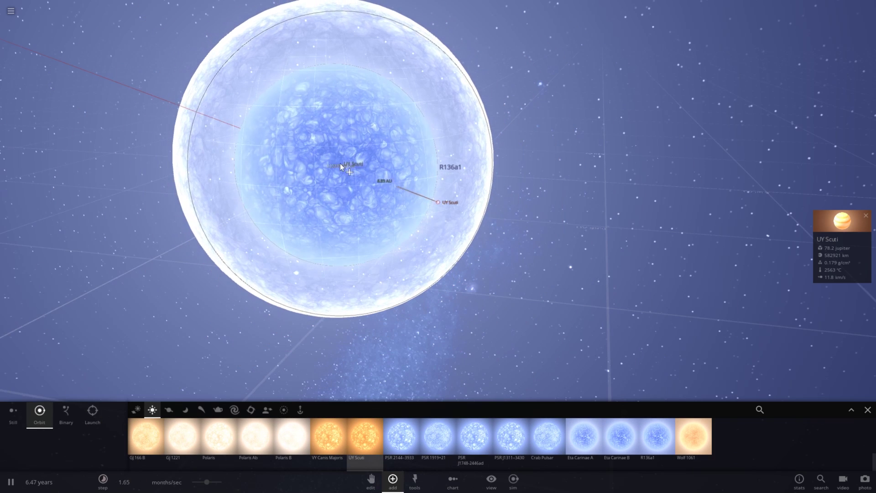
click(342, 167)
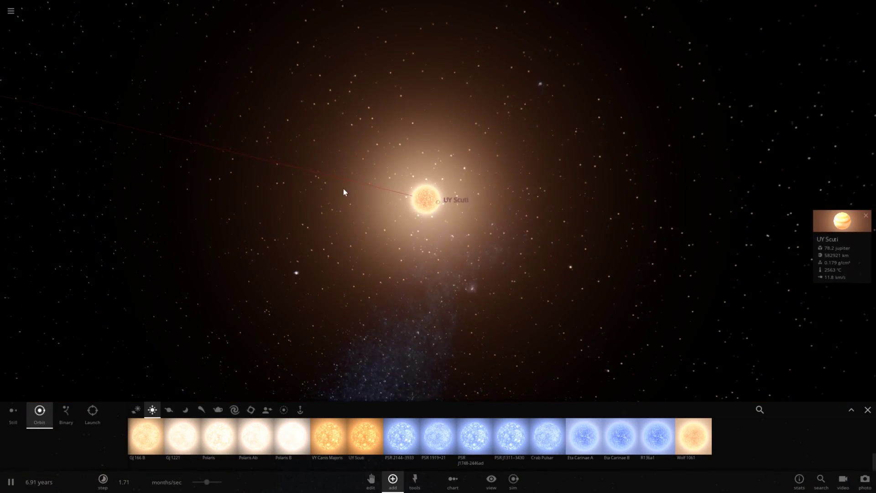
right_drag(344, 188, 539, 205)
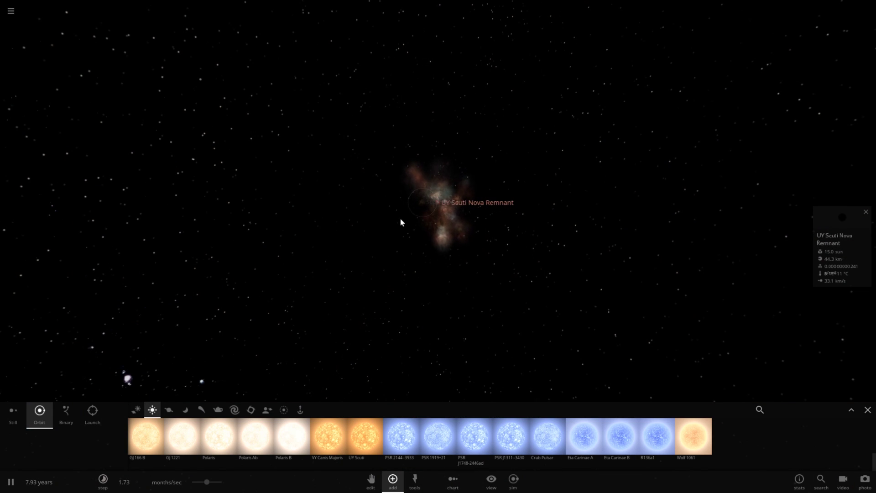
drag(300, 130, 559, 332)
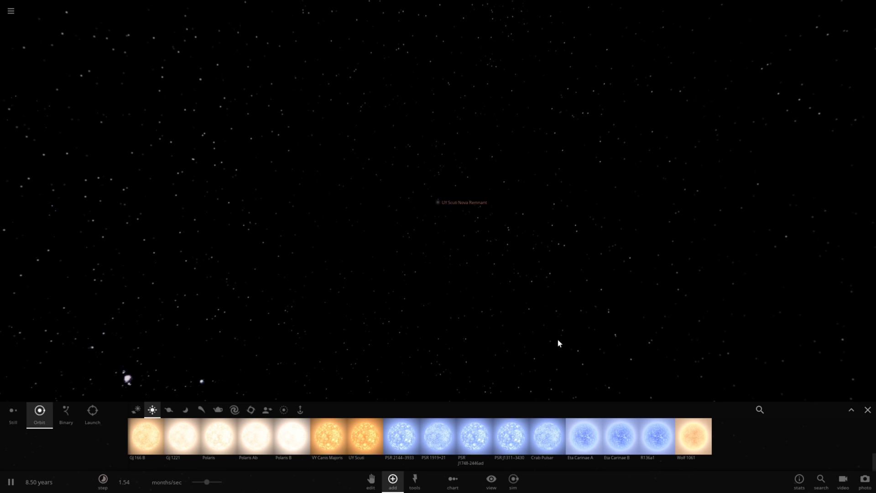
Step: Focus on the Crab Pulsar in the paused simulation and examine it against Betelgeuse from several distances and angles
click(432, 202)
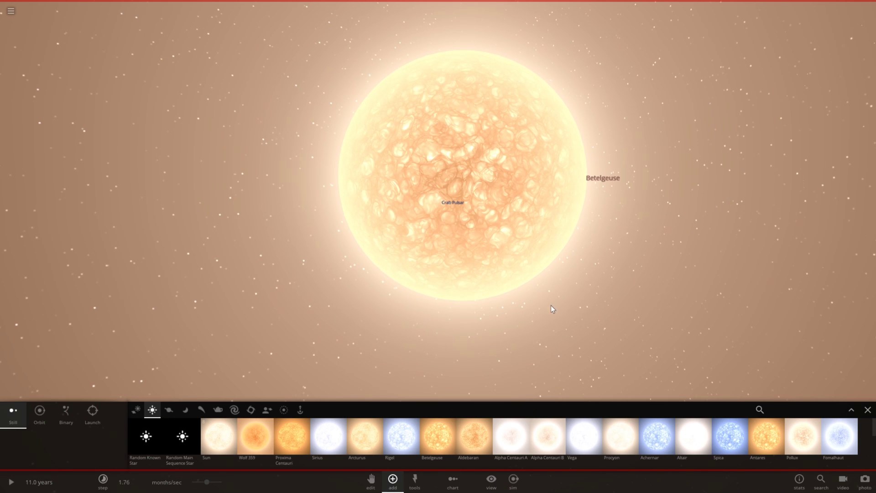
double_click(439, 203)
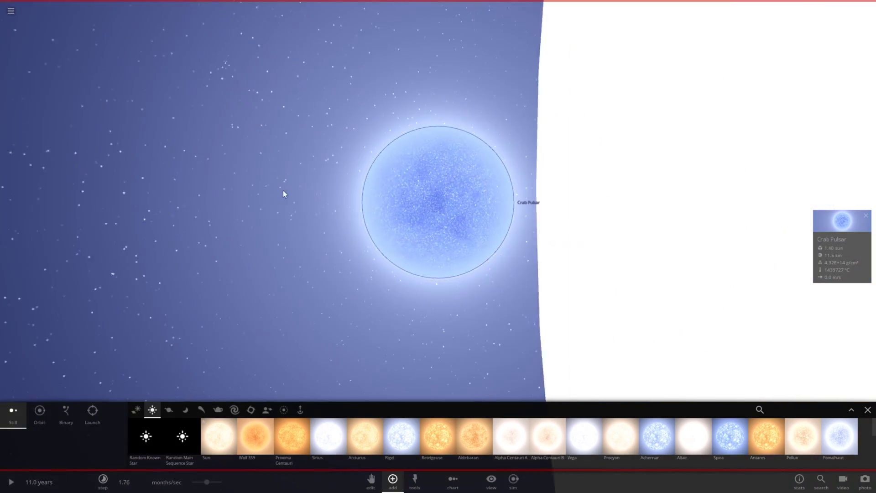
scroll(424, 224, down, 5)
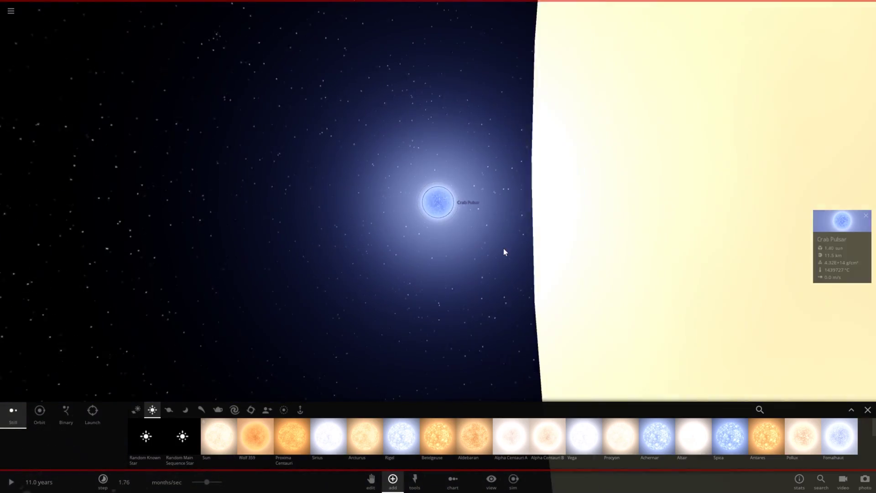
scroll(503, 249, down, 4)
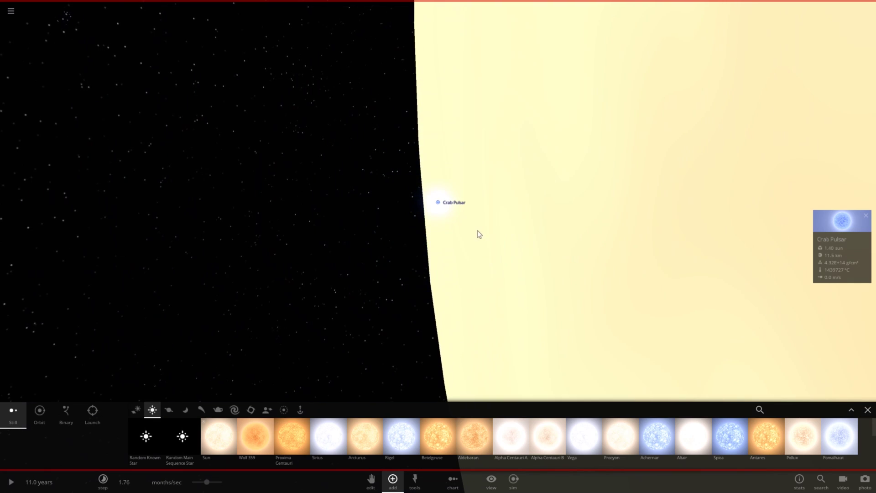
scroll(475, 230, up, 8)
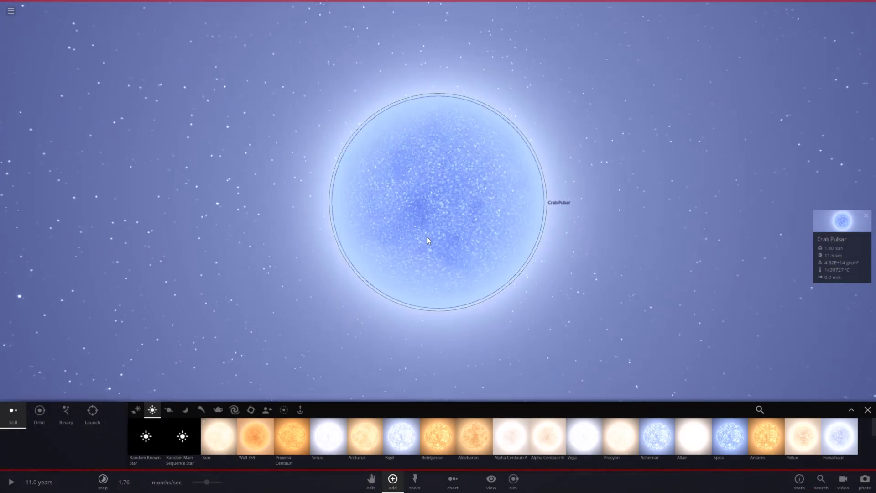
scroll(429, 240, down, 2)
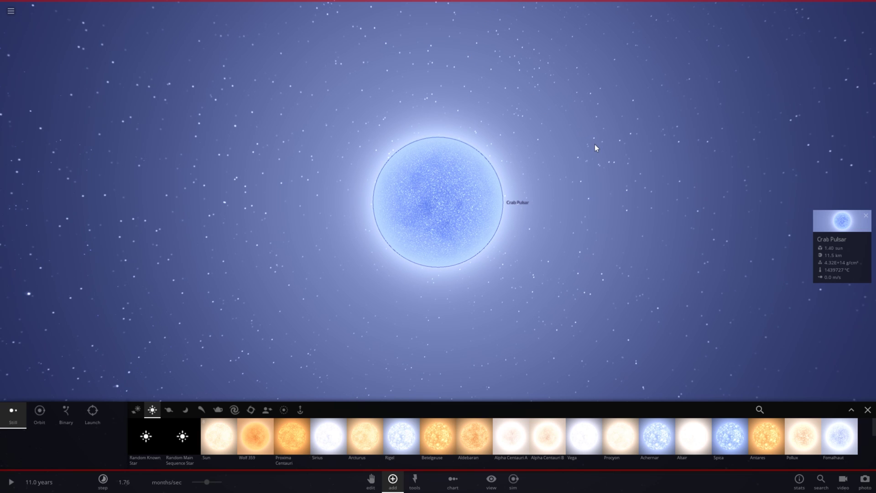
right_drag(595, 144, 686, 132)
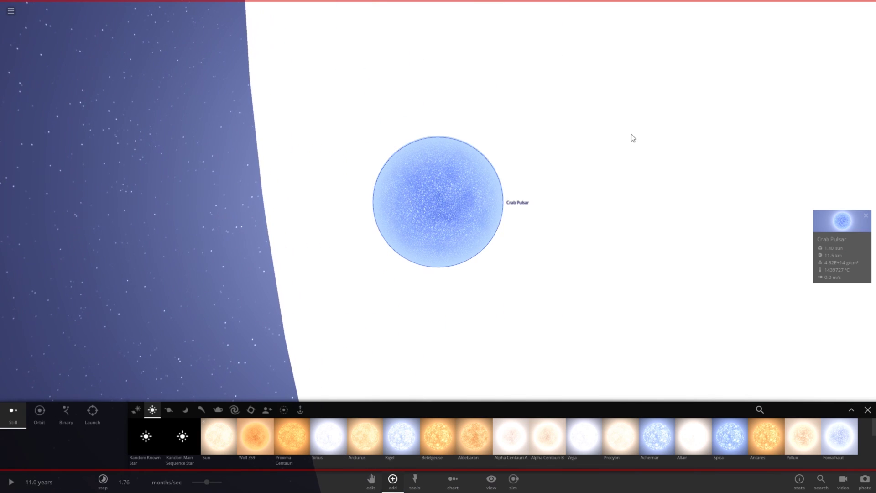
scroll(588, 138, down, 2)
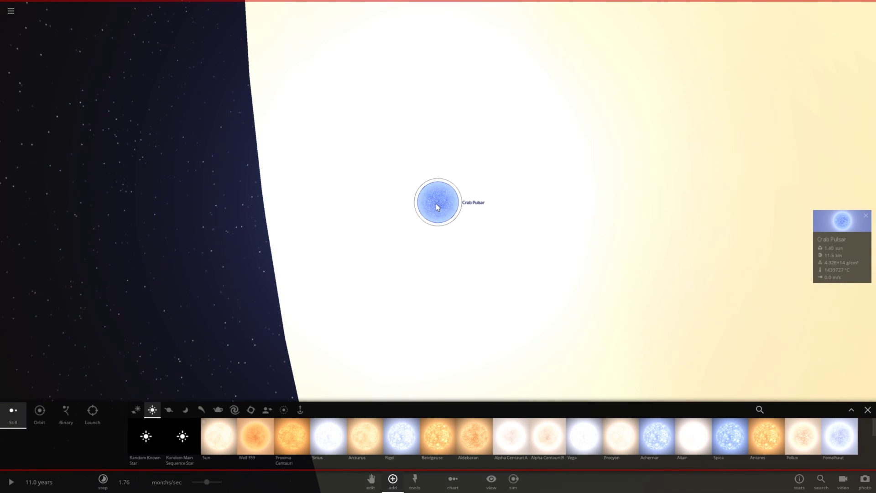
Step: Inspect the properties of Betelgeuse and the Crab Pulsar in turn and compare their sizes
right_drag(559, 229, 522, 247)
scroll(522, 247, down, 2)
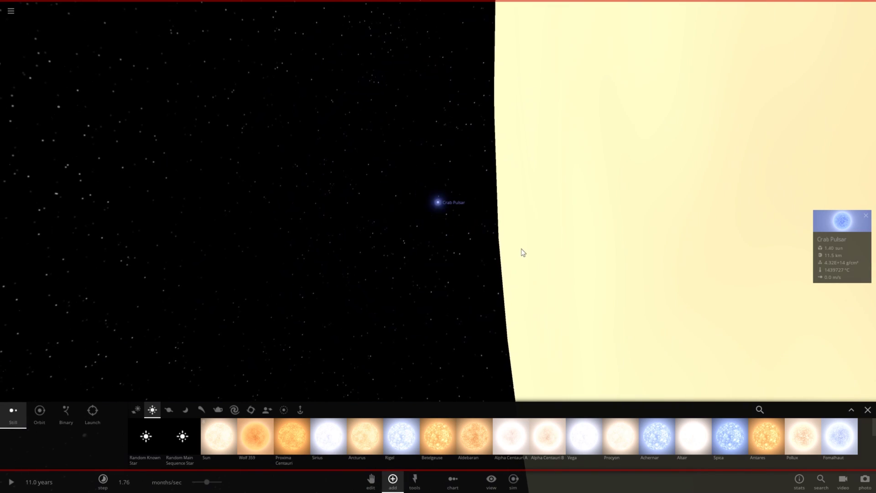
scroll(521, 260, down, 3)
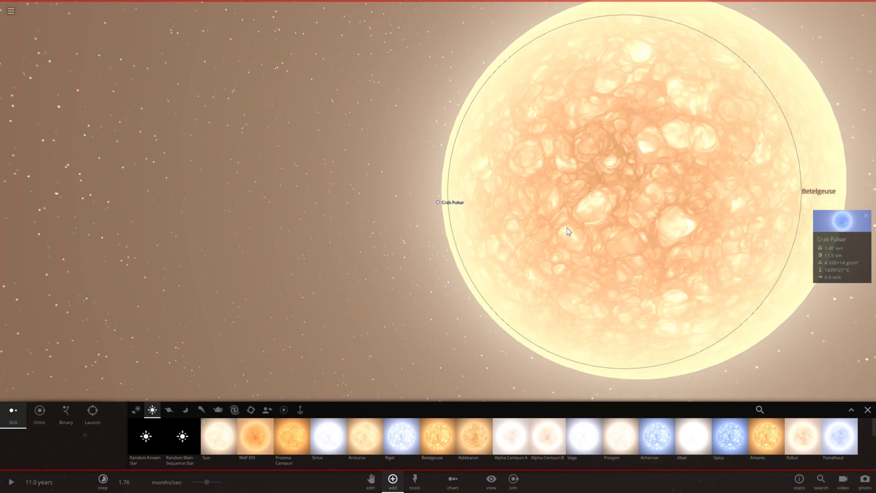
click(601, 224)
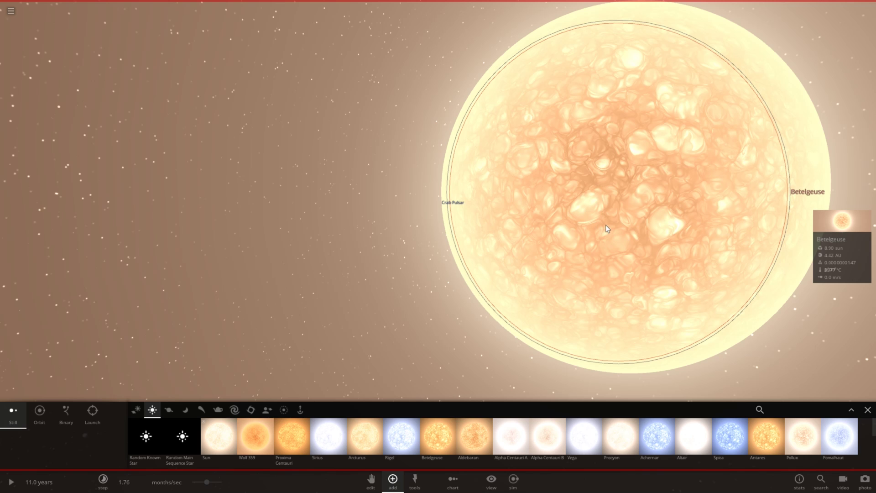
click(442, 208)
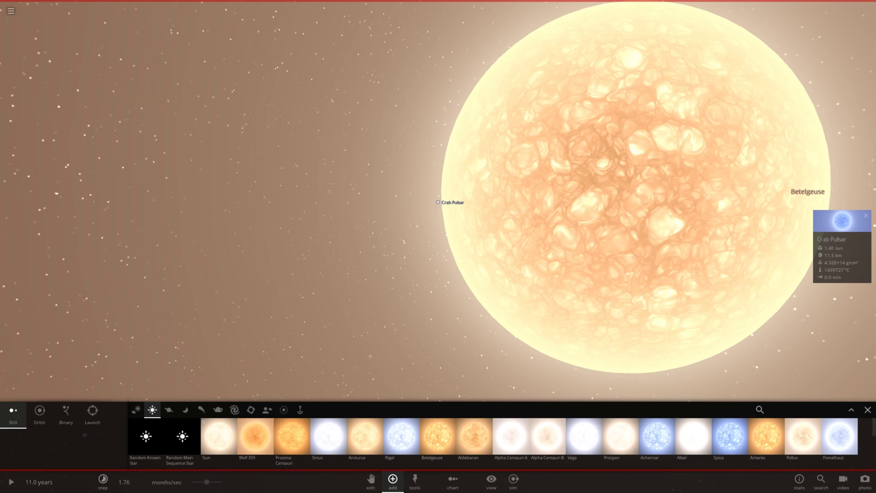
scroll(423, 218, up, 4)
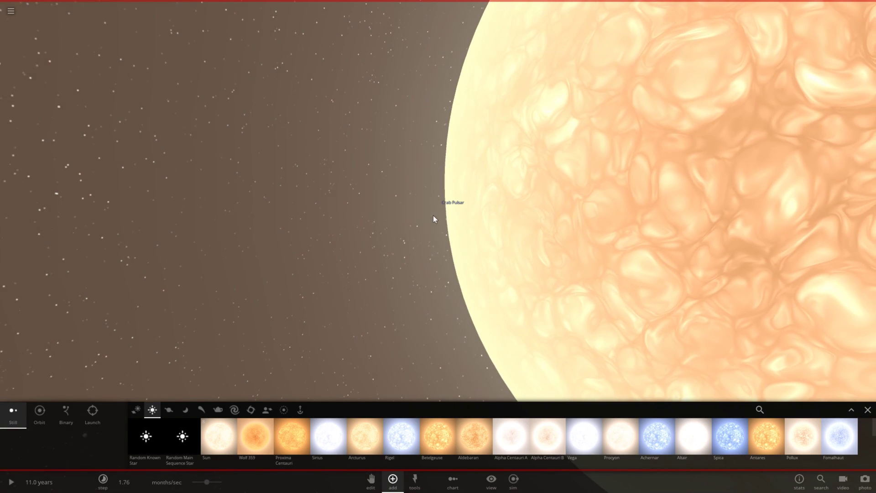
scroll(433, 215, down, 5)
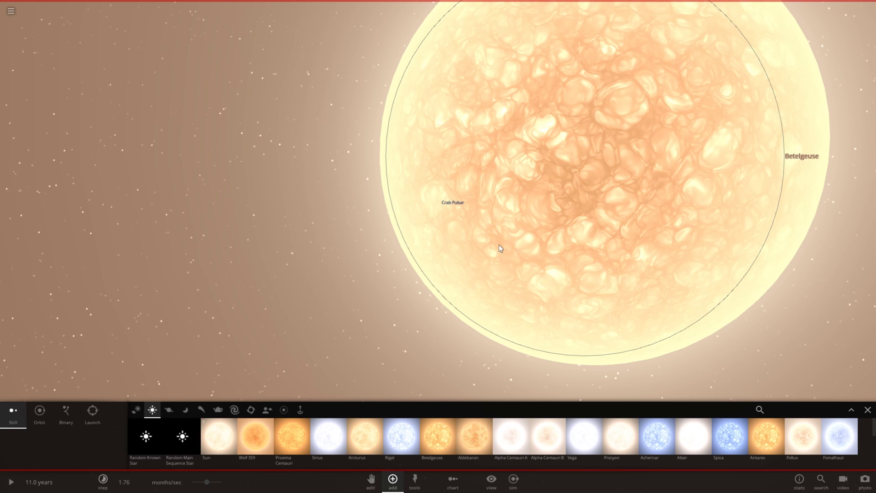
scroll(472, 210, up, 5)
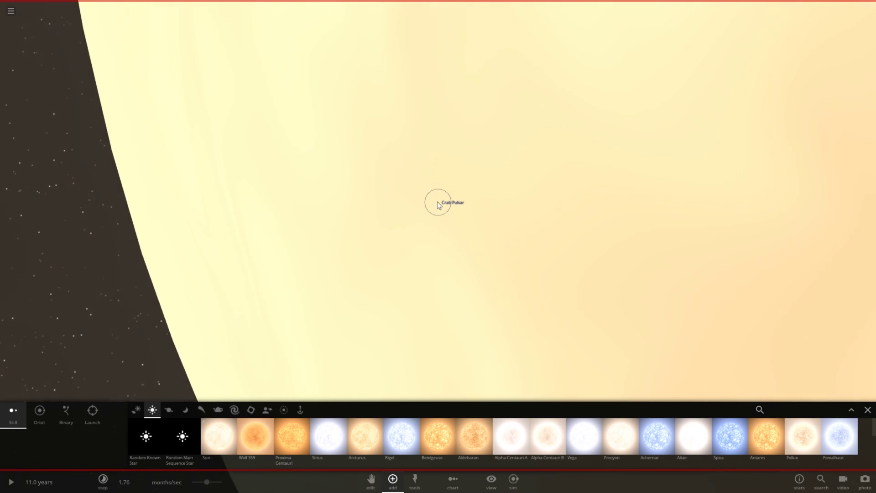
Step: Compare the Crab Pulsar in front of Betelgeuse's centre with the giant's surface, from afar to full close-up
click(437, 202)
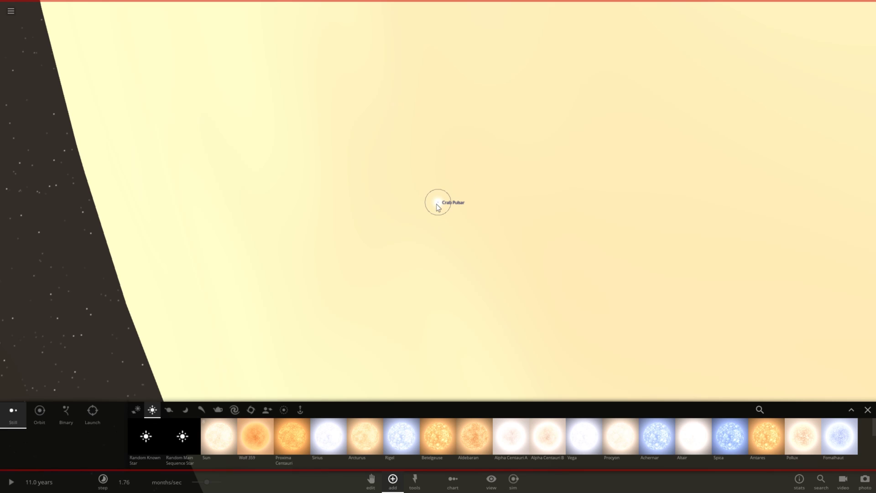
scroll(659, 103, down, 10)
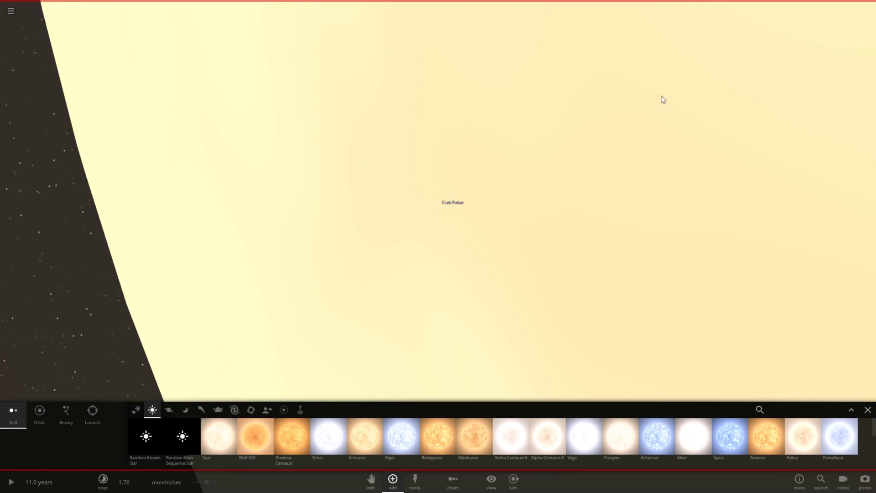
scroll(662, 95, down, 8)
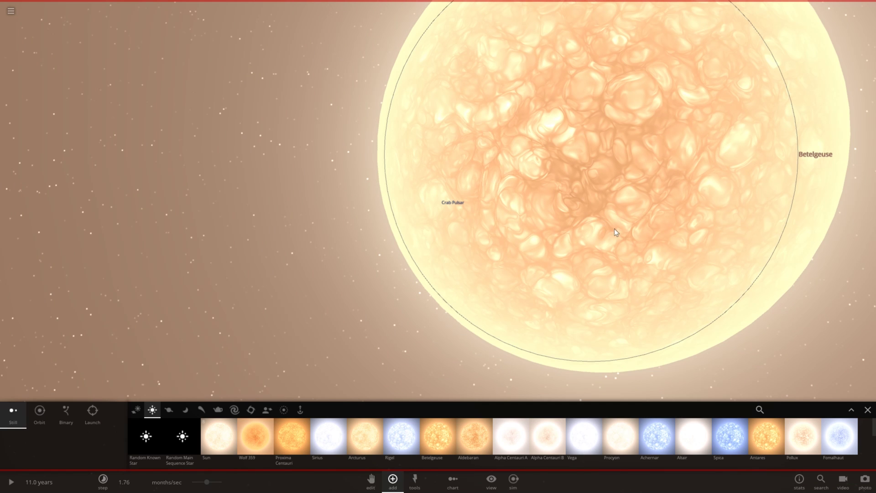
right_drag(571, 251, 665, 233)
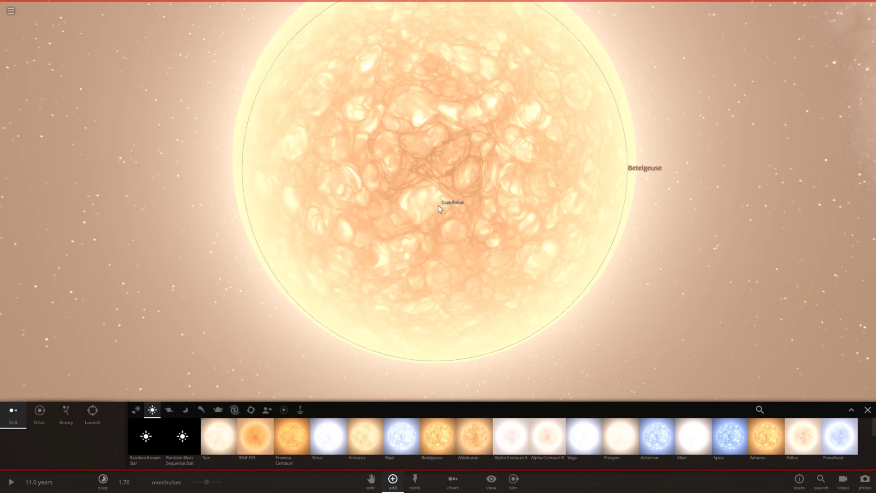
click(436, 204)
double_click(436, 205)
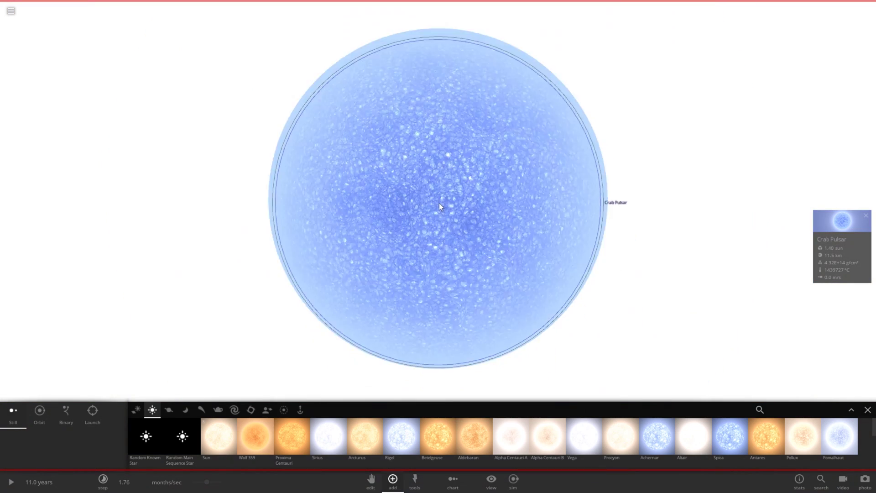
scroll(494, 213, down, 5)
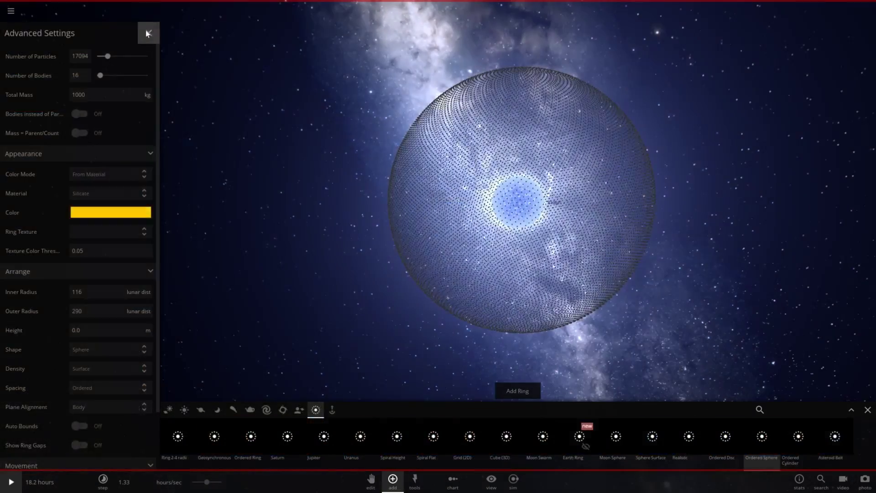
click(147, 31)
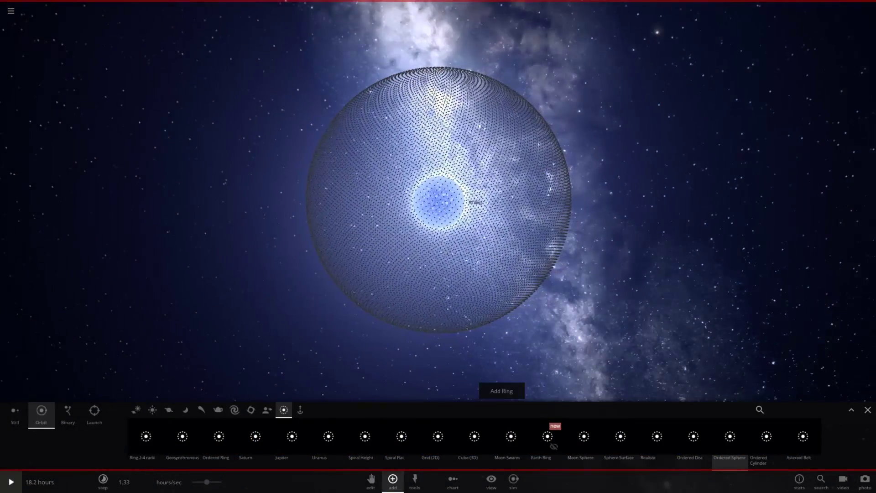
Step: Close the object library and examine the ordered particle sphere around R136a1 from several distances and angles
drag(519, 265, 593, 267)
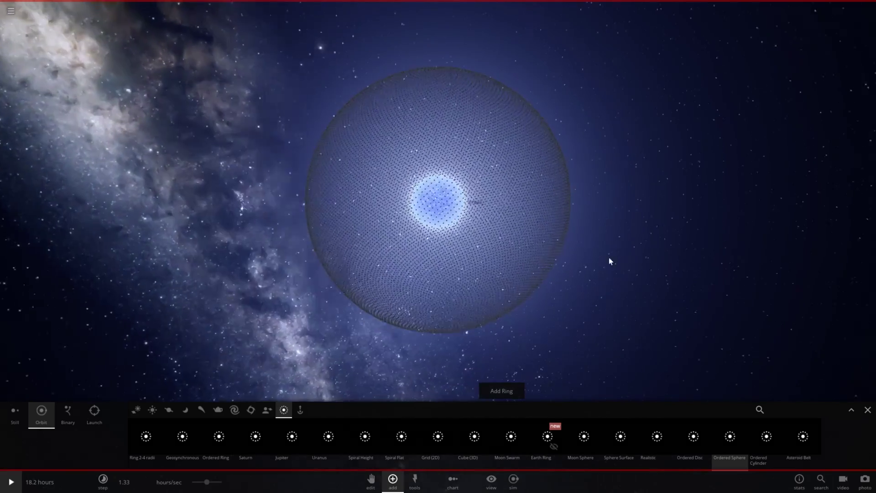
scroll(525, 261, up, 3)
scroll(524, 260, up, 3)
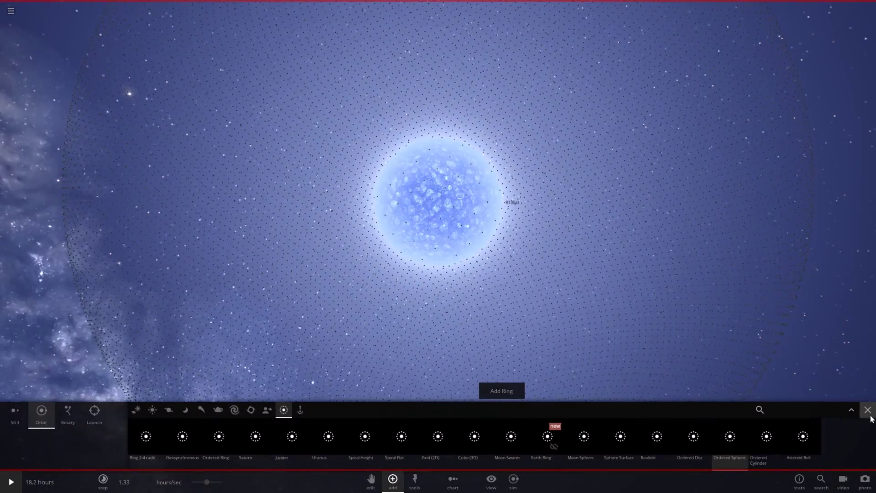
click(868, 411)
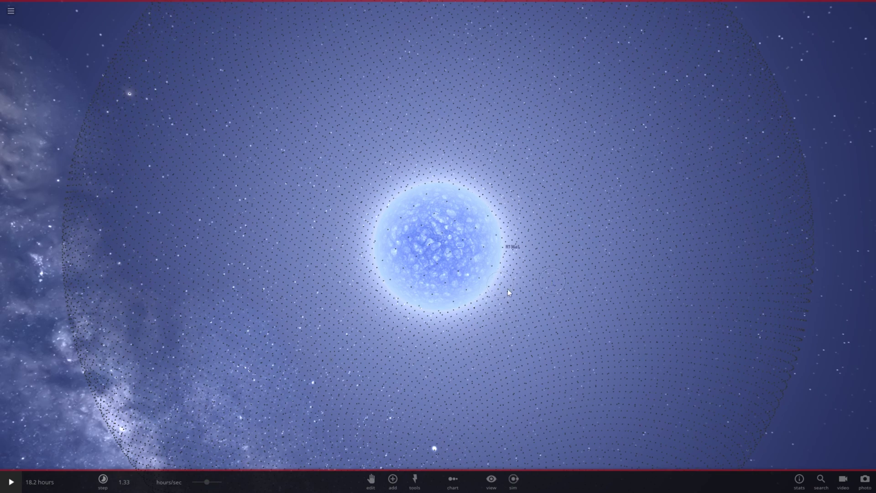
drag(494, 292, 552, 280)
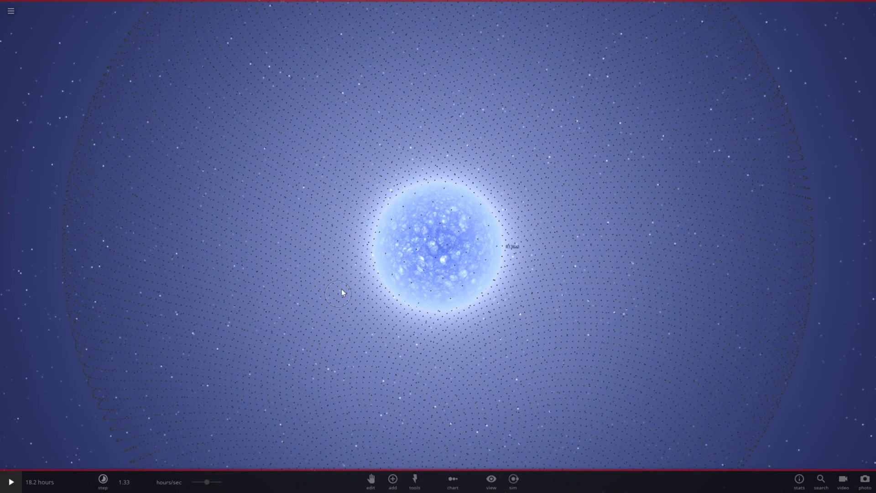
drag(341, 288, 446, 280)
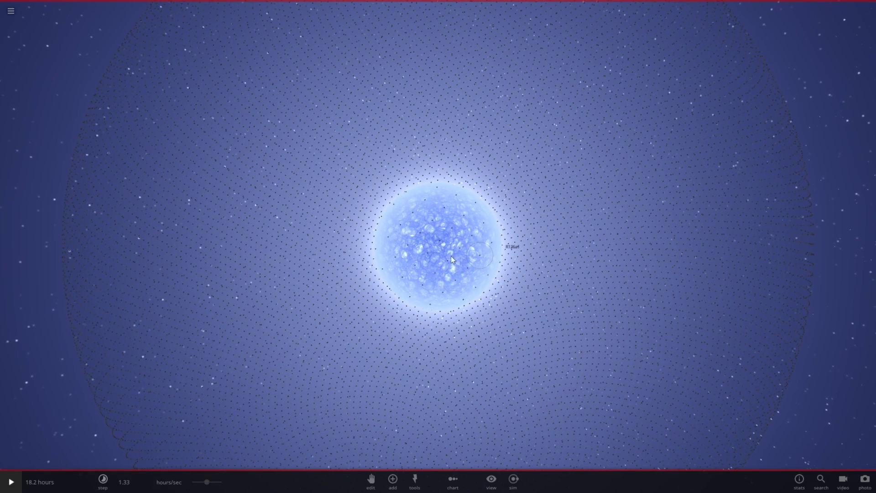
drag(432, 242, 504, 281)
scroll(502, 274, down, 3)
drag(472, 236, 489, 366)
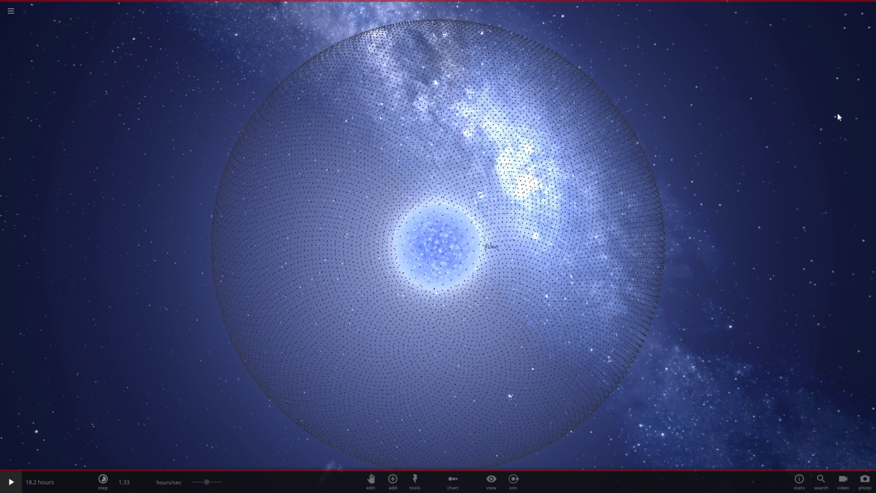
Step: Select R136a1 for editing and tilt its rotation axis
click(370, 480)
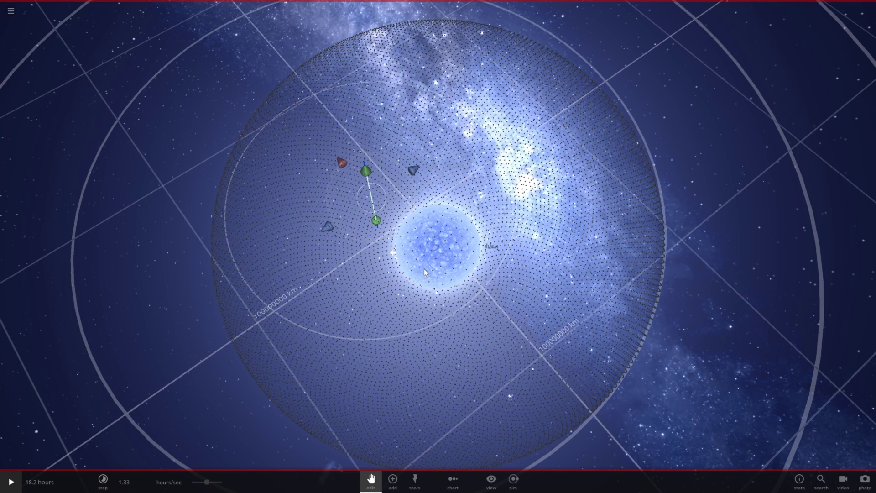
double_click(441, 247)
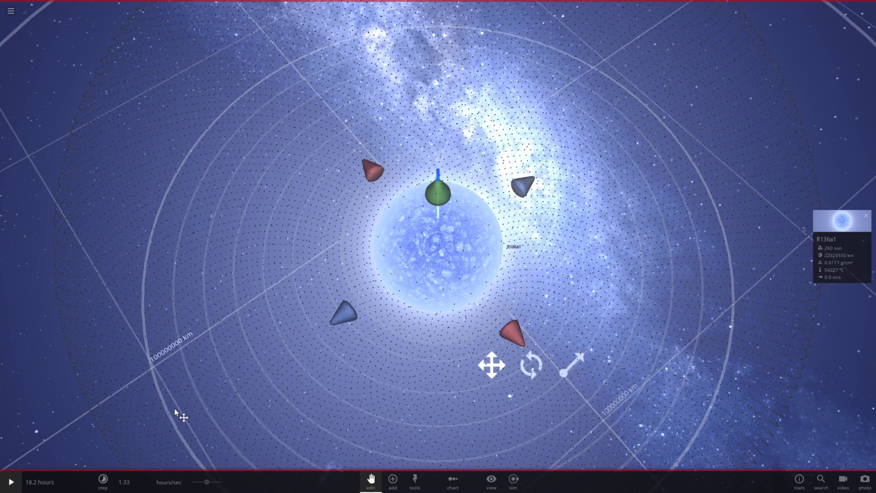
click(444, 461)
click(425, 243)
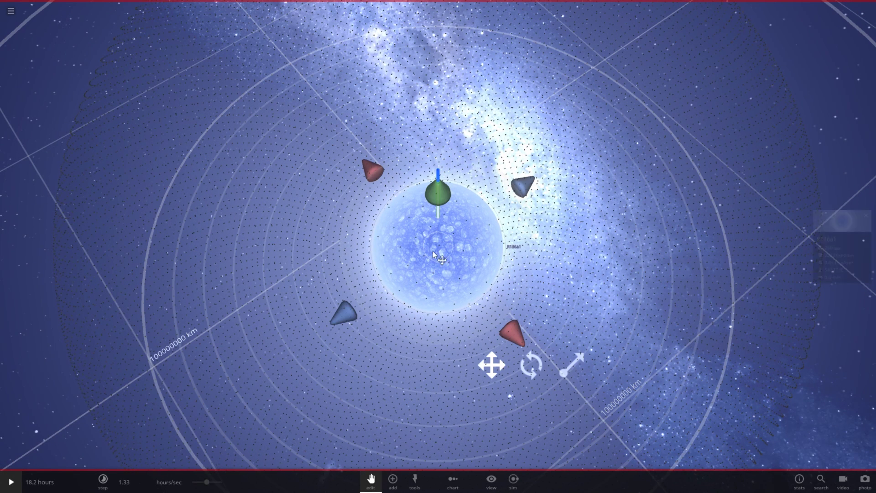
click(493, 365)
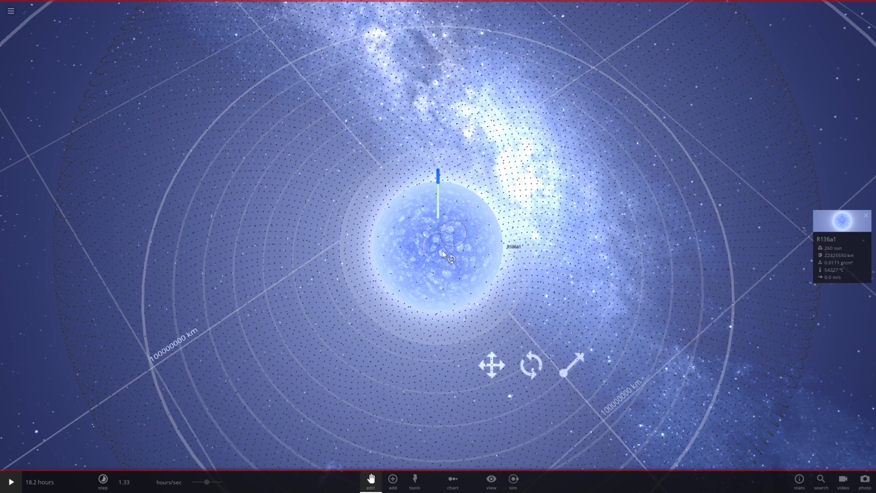
click(434, 205)
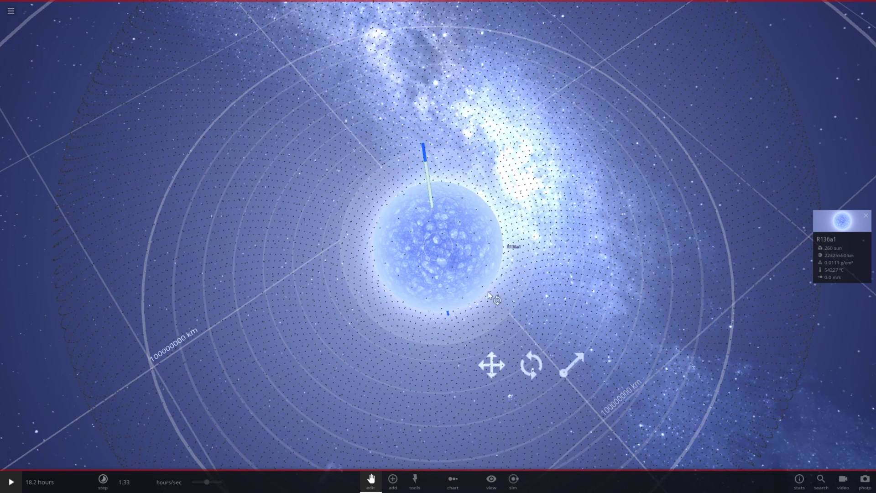
Step: Try to reposition R136a1 within the particle sphere using the Move tool, and clear the selection
click(493, 365)
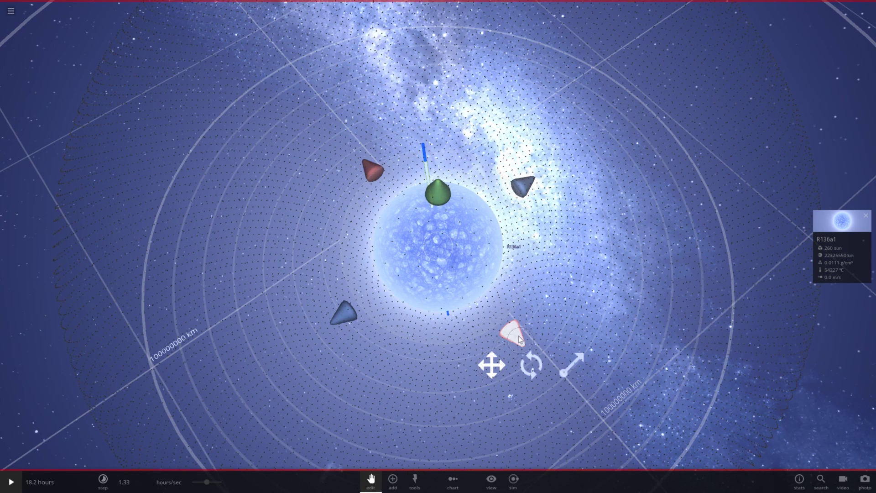
drag(532, 354, 446, 256)
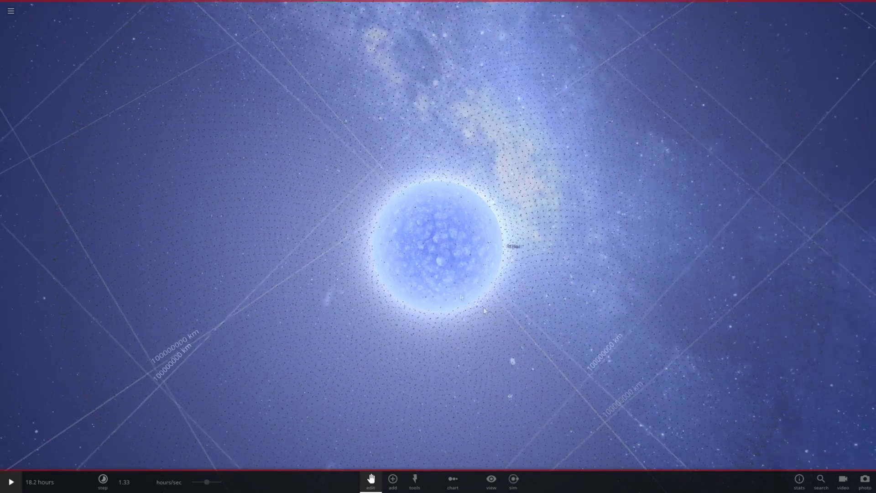
click(447, 257)
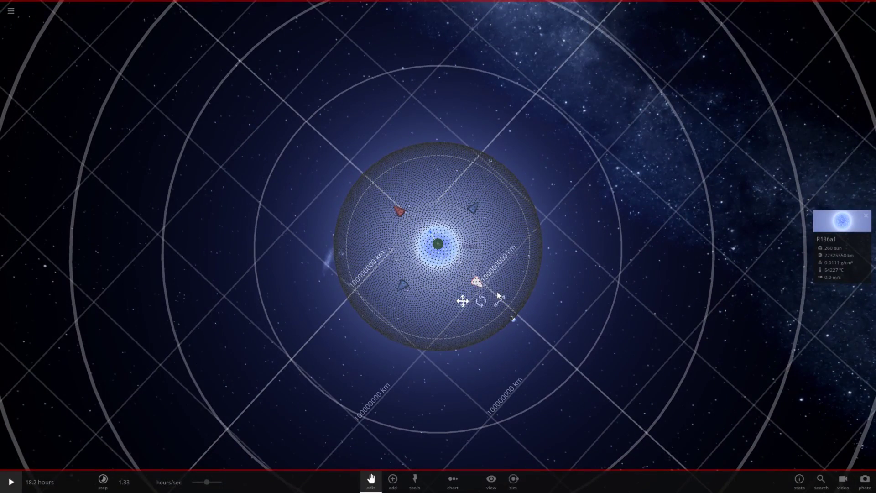
click(442, 264)
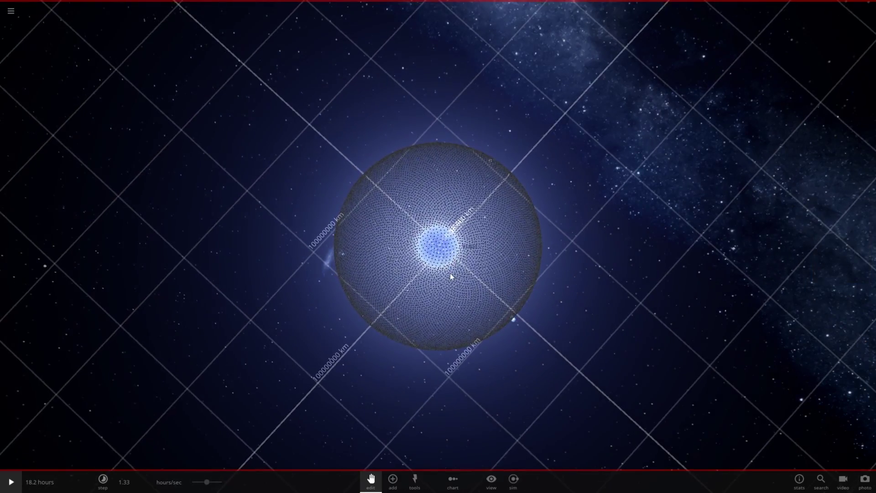
Step: View R136a1 from close up and the whole particle sphere from farther out and a lower angle
scroll(450, 276, up, 10)
scroll(450, 276, down, 3)
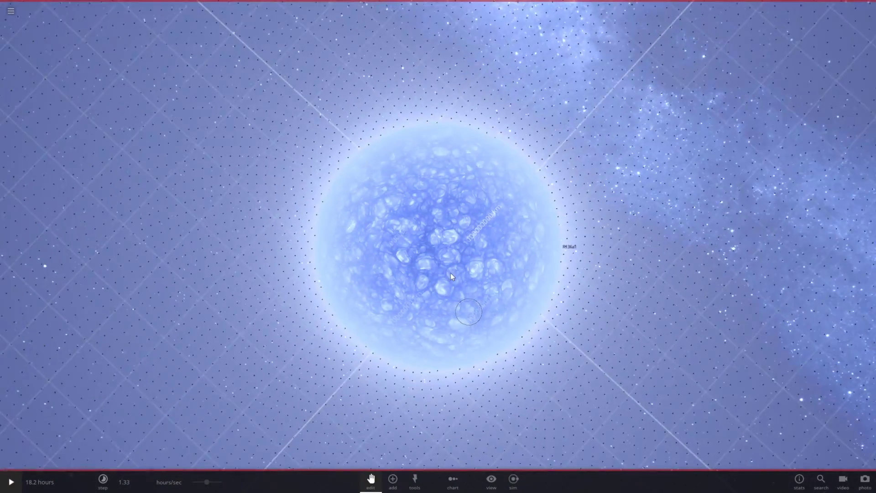
mouse_move(451, 273)
right_down()
mouse_move(447, 180)
mouse_move(456, 258)
right_up()
scroll(456, 259, down, 5)
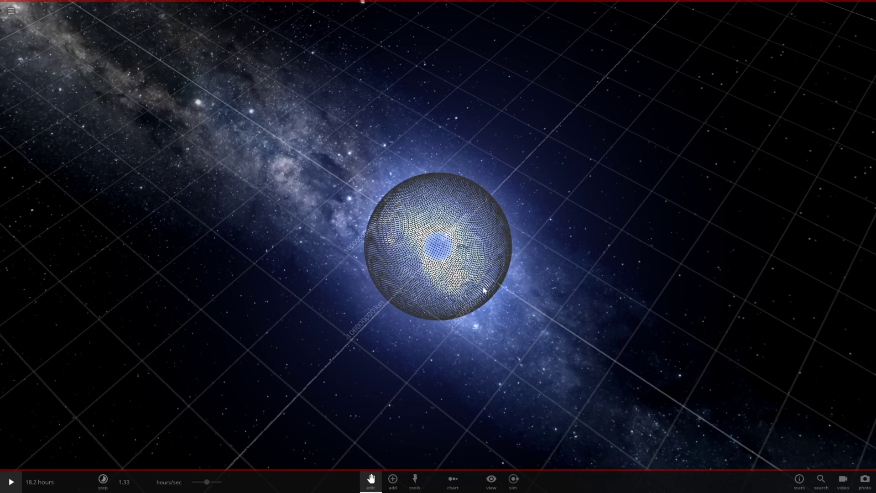
drag(503, 309, 503, 217)
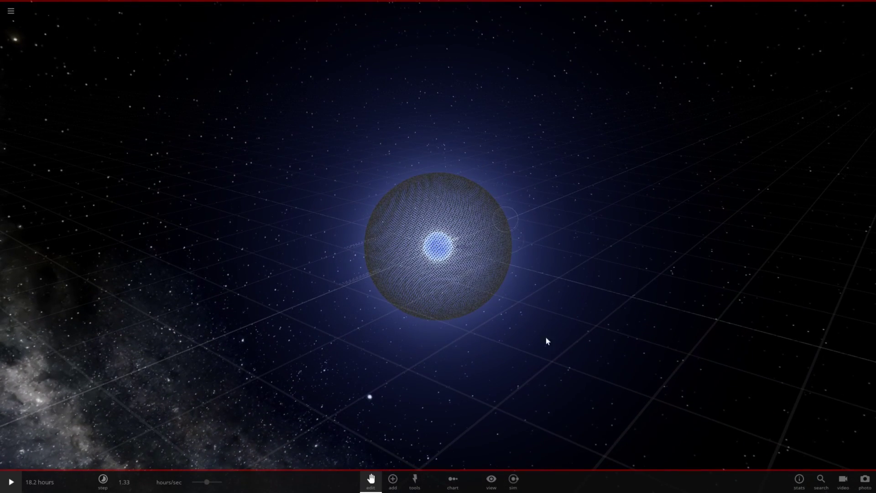